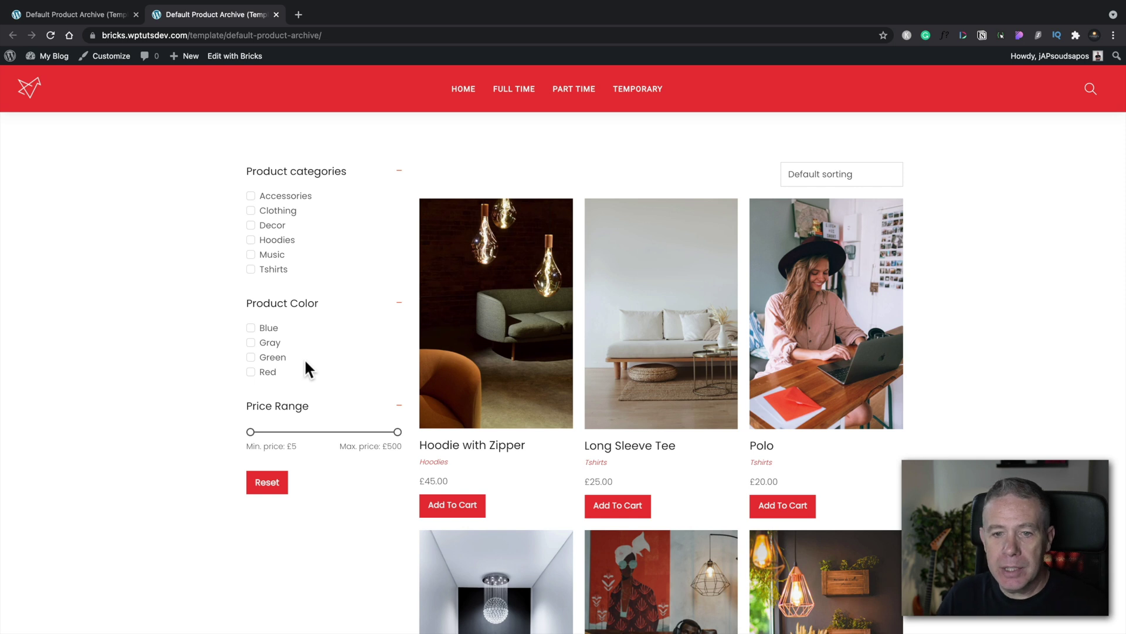
# - Toggle Accessories off again, set the minimum price to £20, tick Hoodies, and return to the builder tab
pyautogui.click(251, 197)
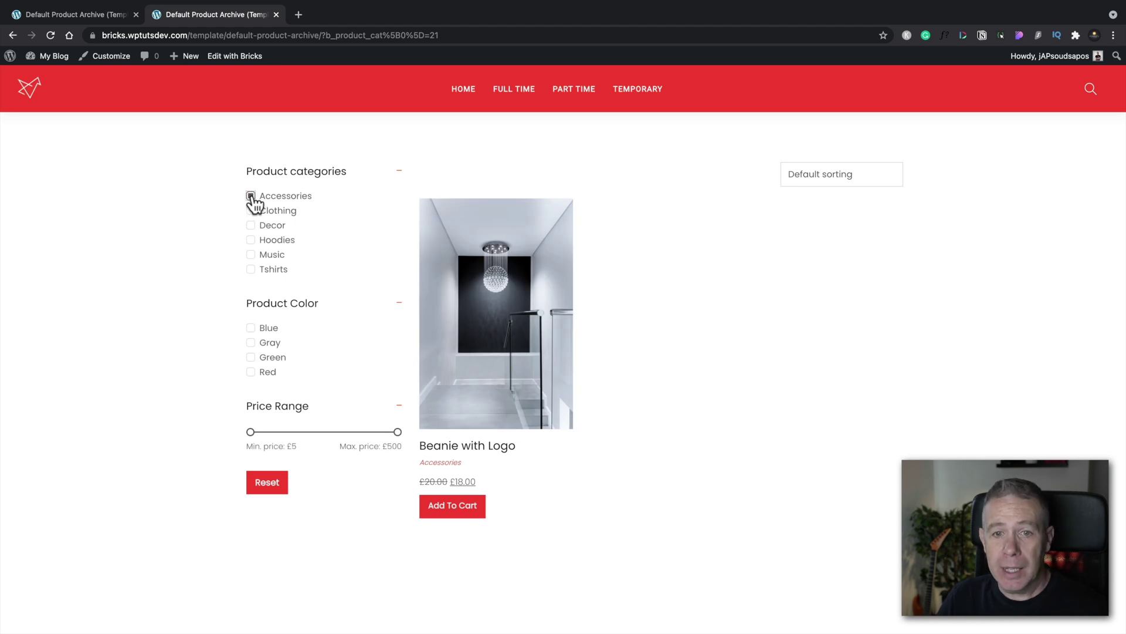
pyautogui.click(251, 197)
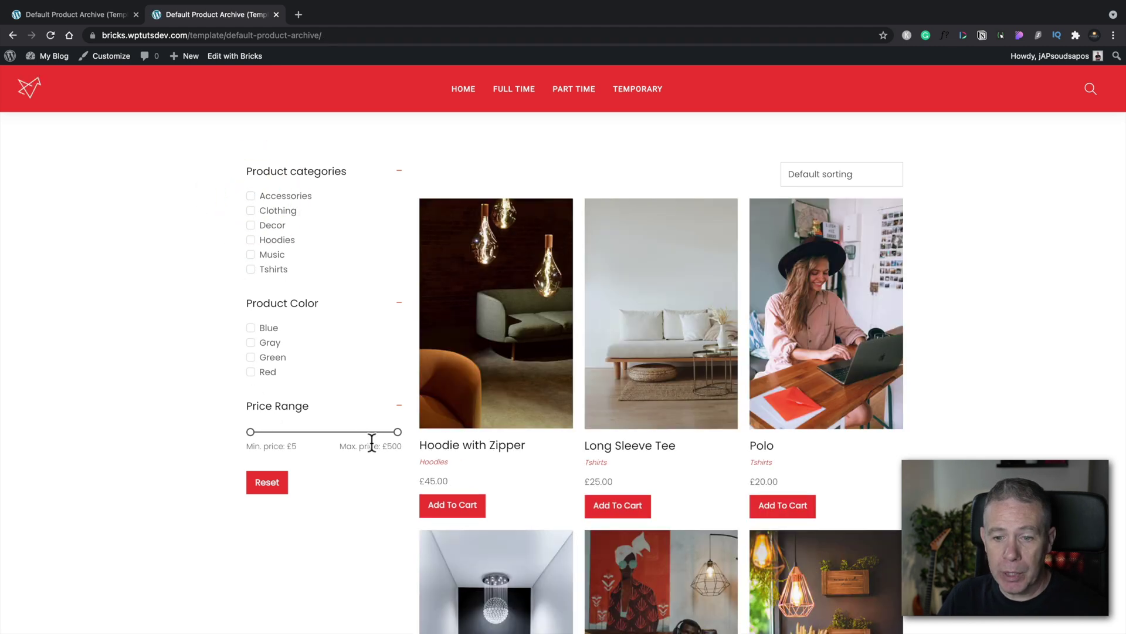
pyautogui.moveTo(251, 432); pyautogui.dragTo(266, 434)
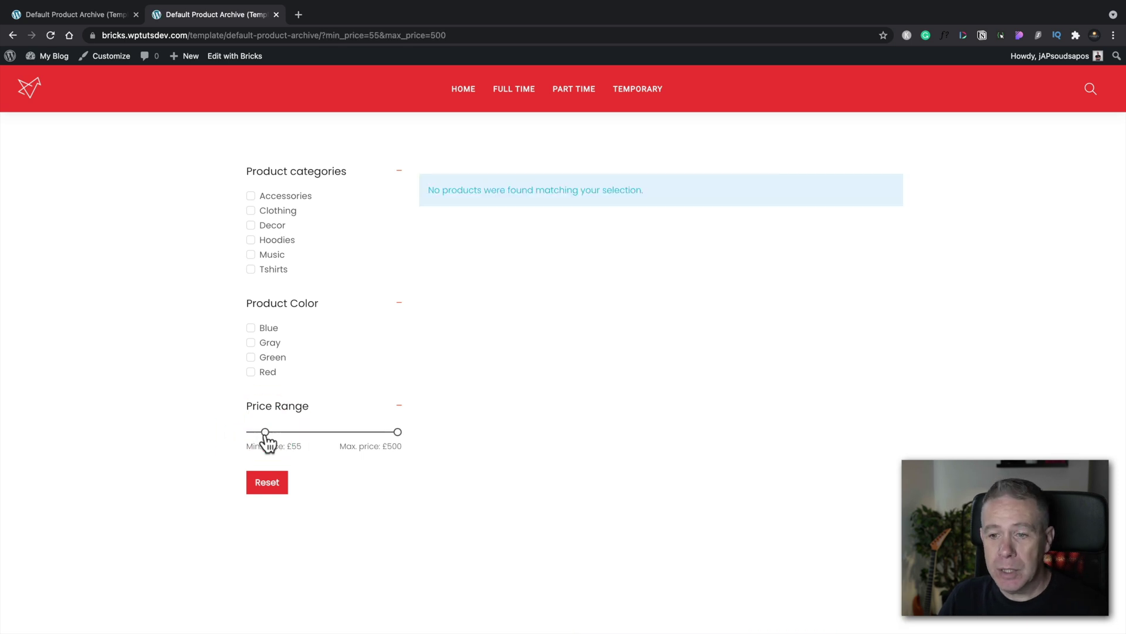
pyautogui.moveTo(265, 434); pyautogui.dragTo(256, 435)
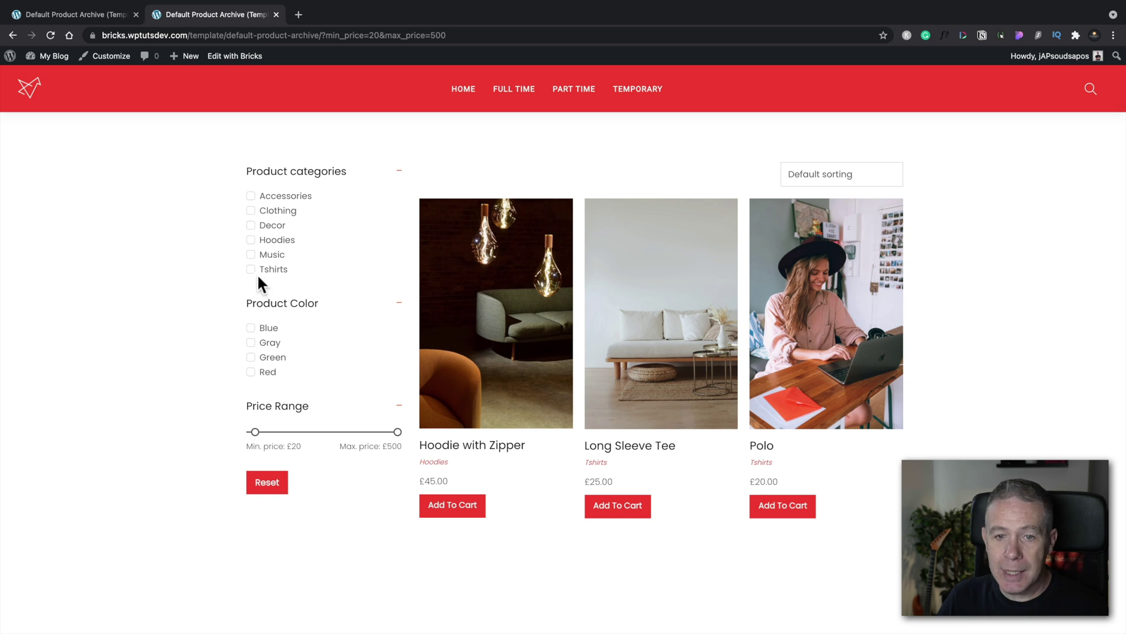
pyautogui.click(252, 241)
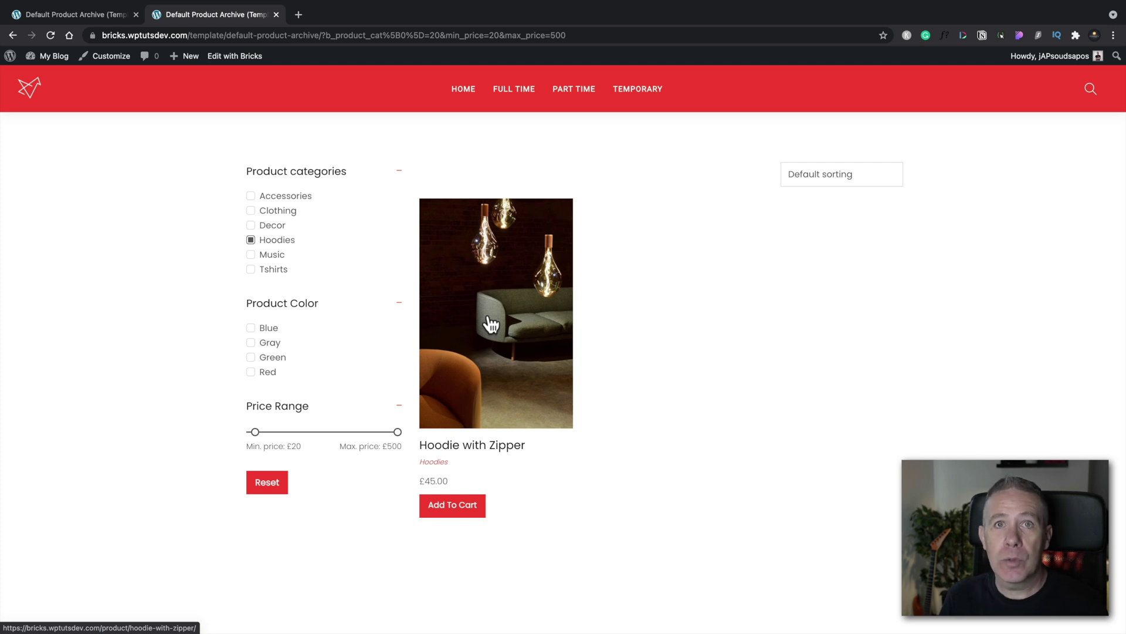
pyautogui.hotkey('ctrl', 'shift', 'Tab')
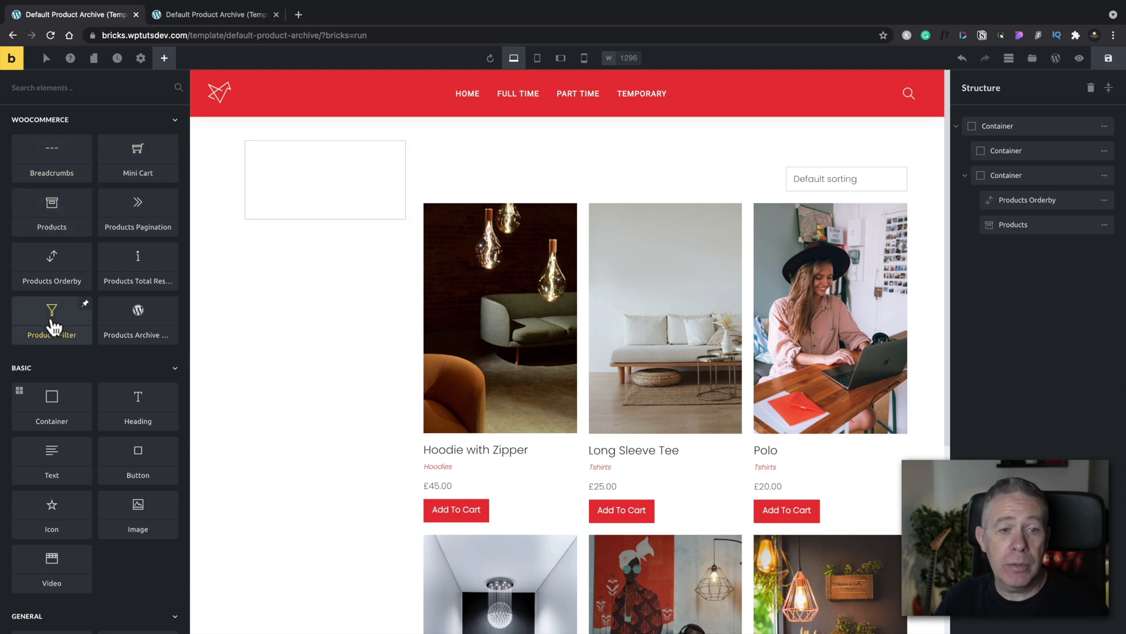
# - Drag a Products Filter element into the empty left container and select it
pyautogui.moveTo(54, 326); pyautogui.dragTo(295, 173)
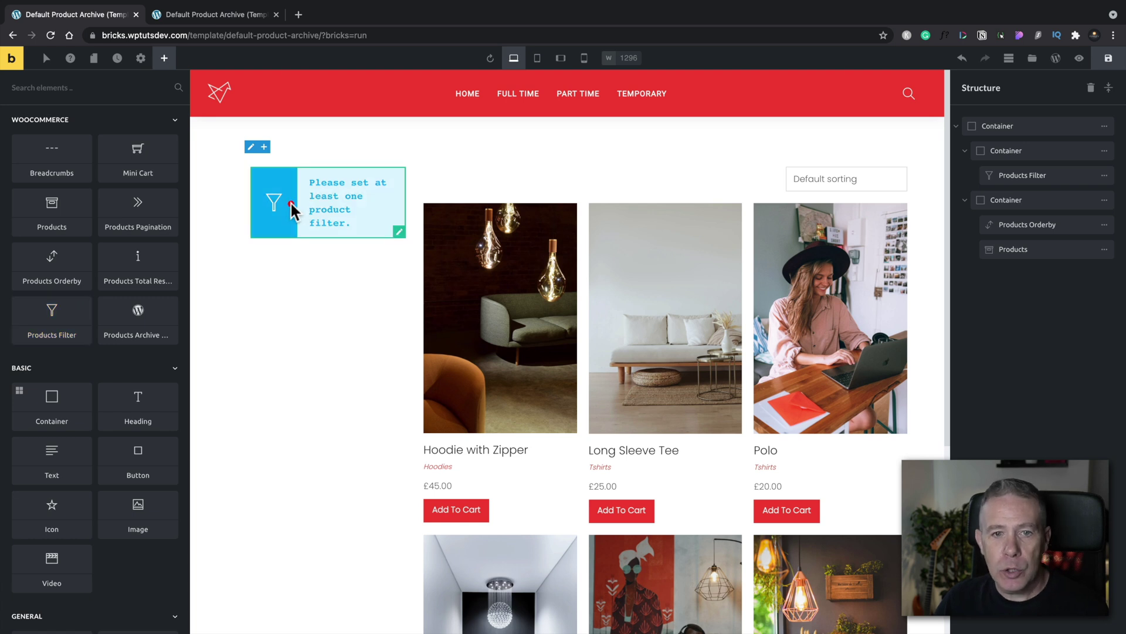
pyautogui.click(294, 209)
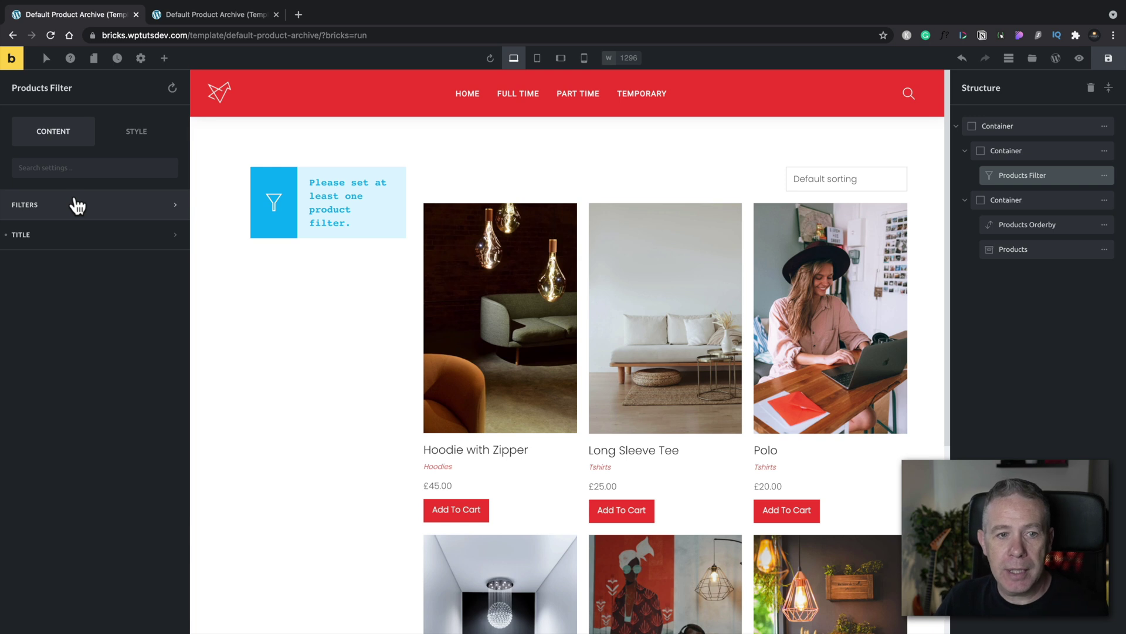
# - Expand the Products Filter's FILTERS section, glance at TITLE, then reopen FILTERS
pyautogui.click(77, 205)
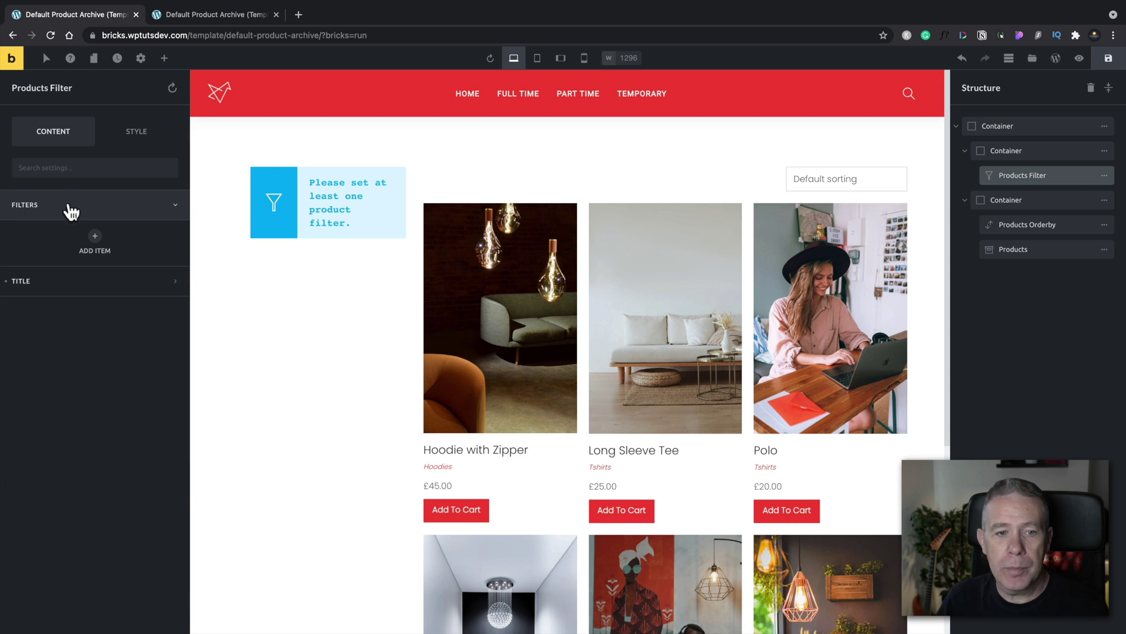
pyautogui.click(23, 282)
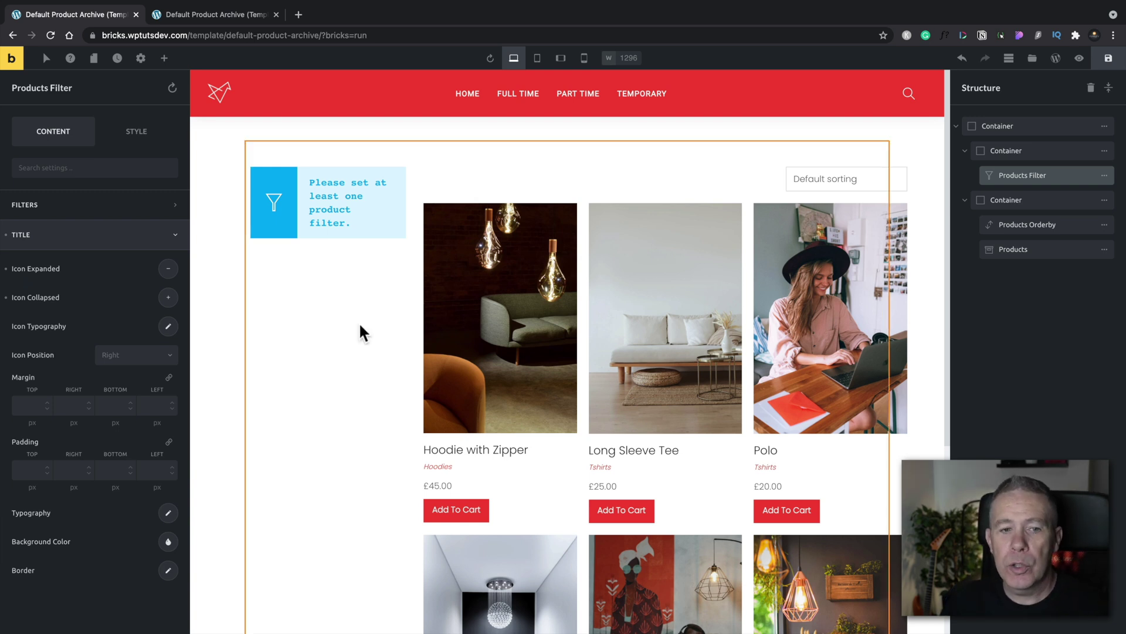
pyautogui.click(75, 208)
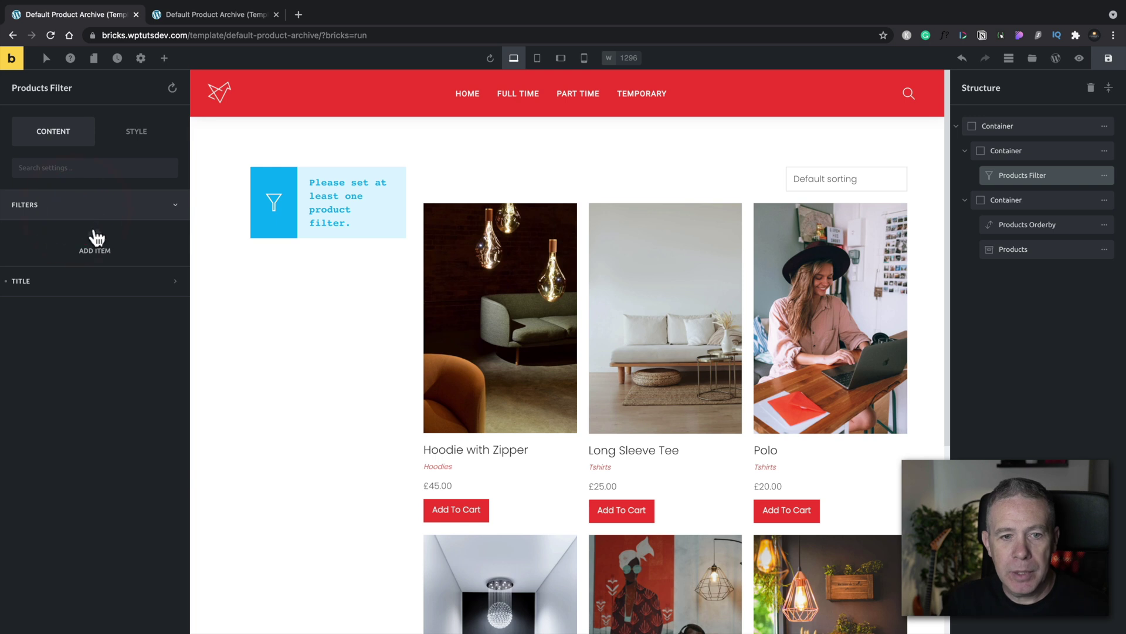
# - Add a first filter item and try the Other and Taxonomy filter types, checking their Filter By options
pyautogui.click(96, 238)
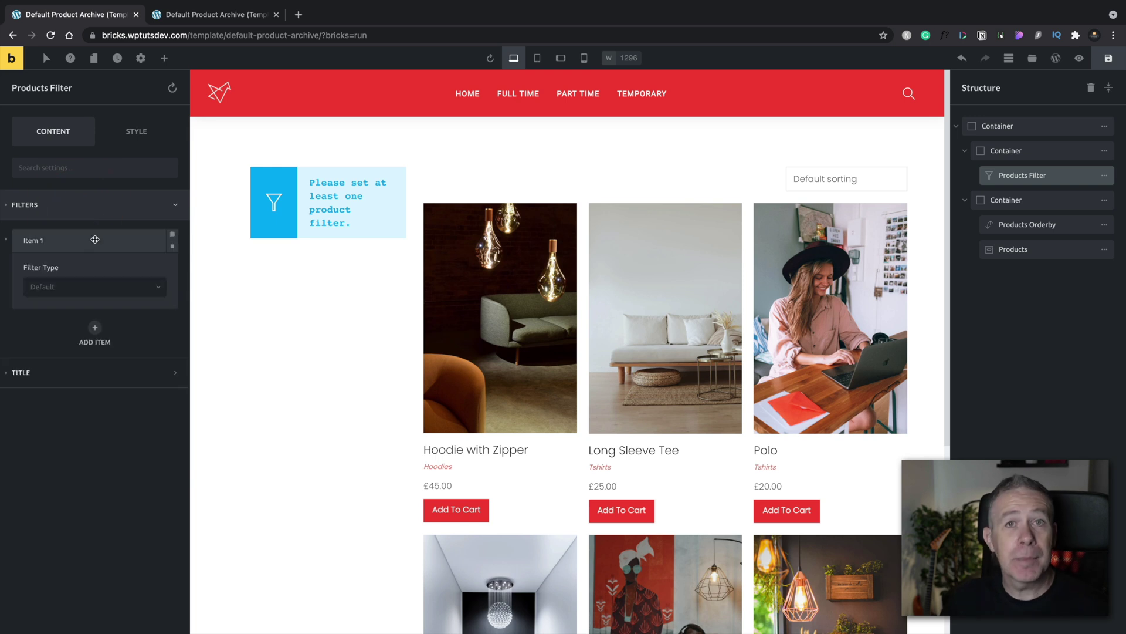
pyautogui.click(81, 287)
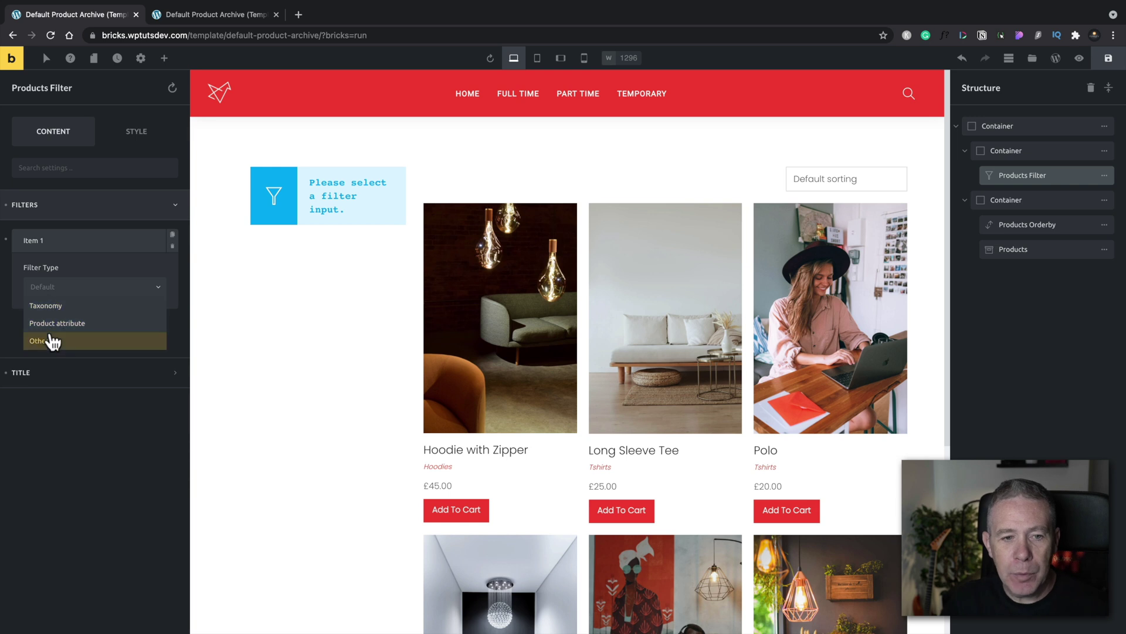
pyautogui.click(52, 342)
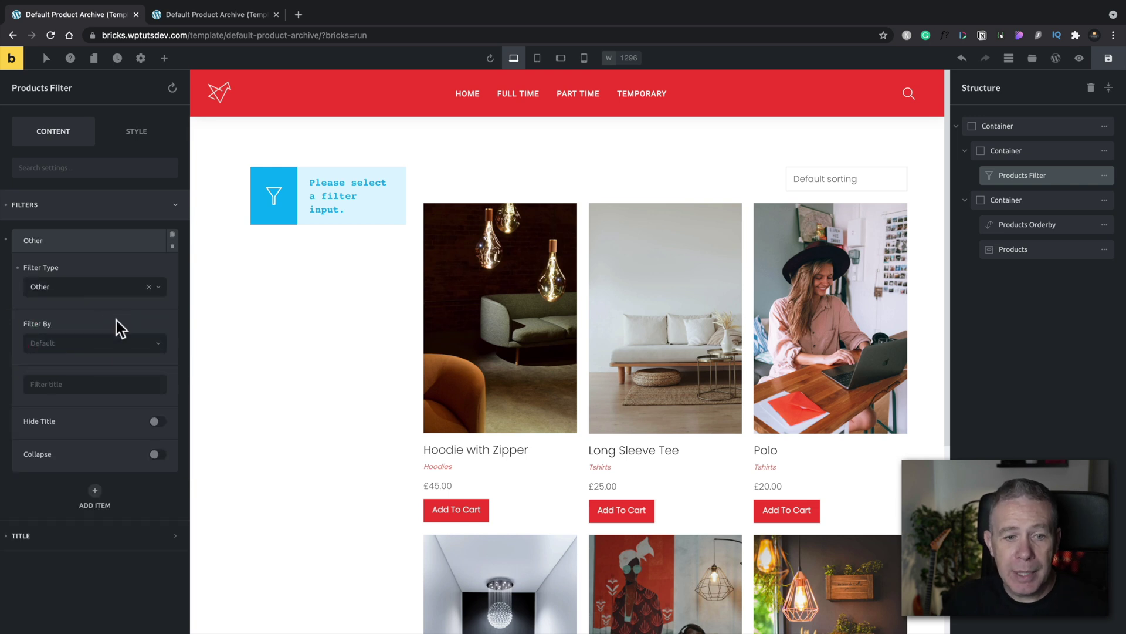
pyautogui.click(100, 346)
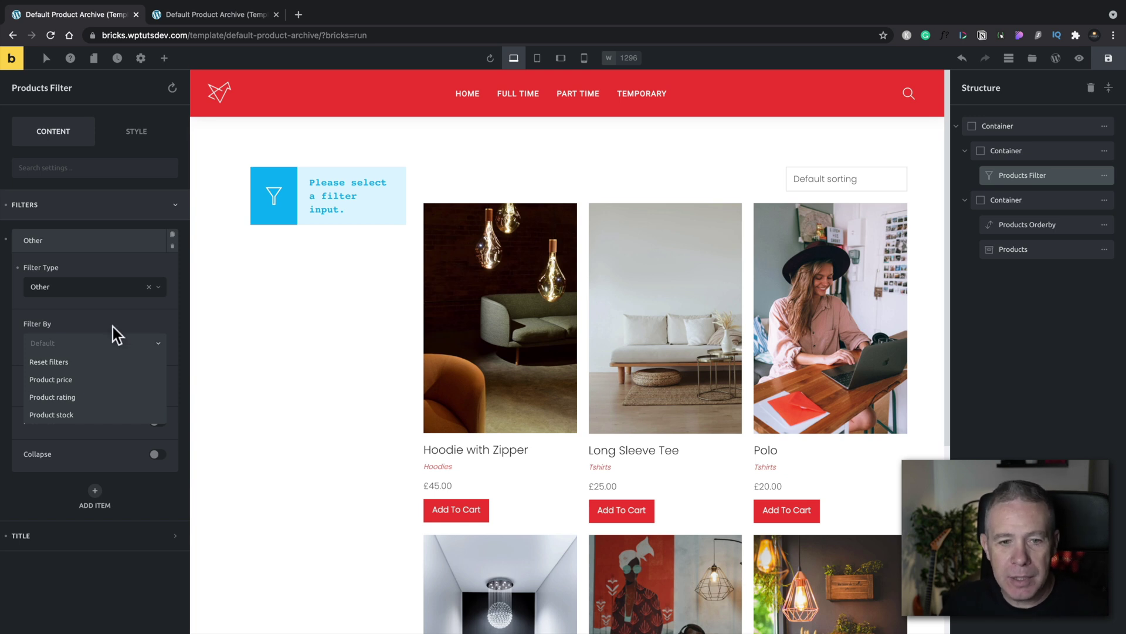
pyautogui.click(159, 287)
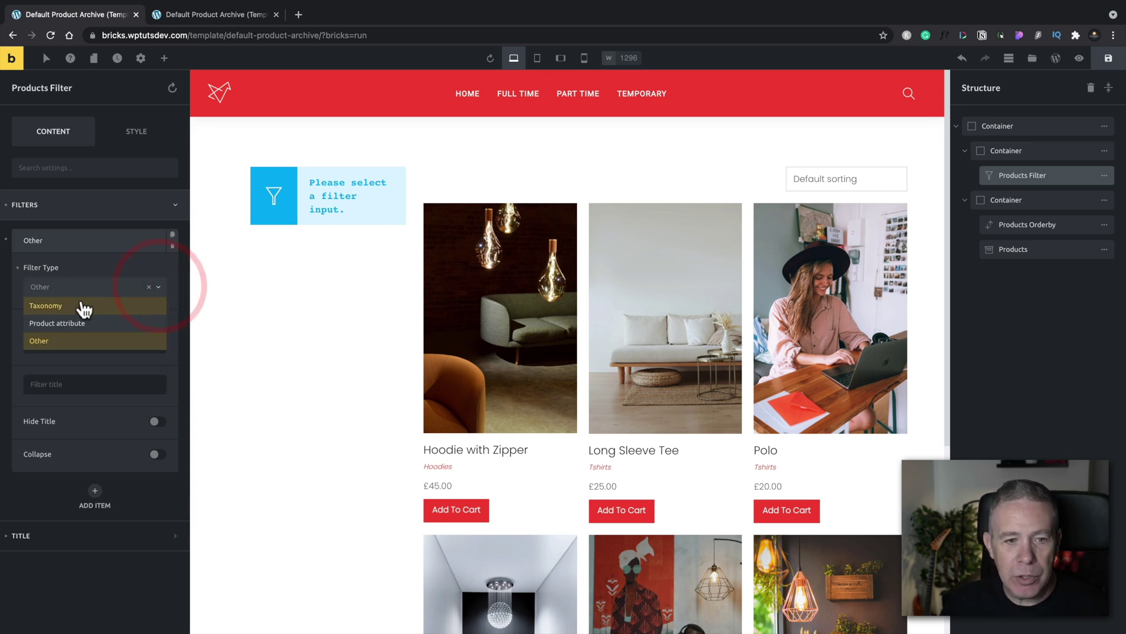
pyautogui.click(79, 305)
pyautogui.click(66, 346)
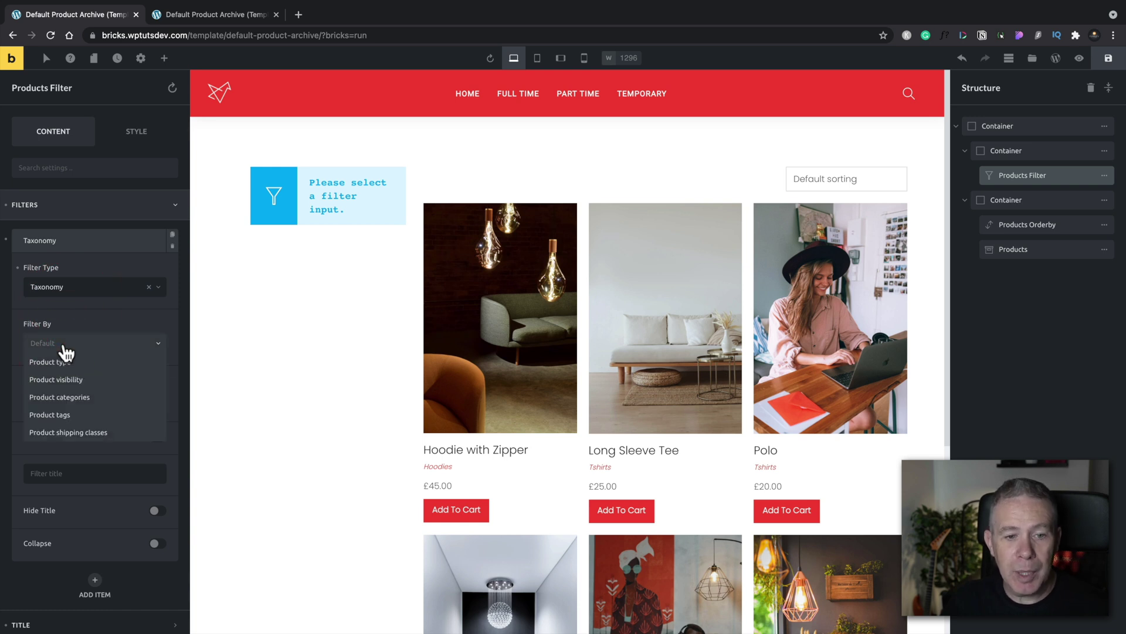
pyautogui.click(88, 325)
# - Switch the filter type to Product attribute and check which attributes are available
pyautogui.click(159, 287)
pyautogui.click(82, 323)
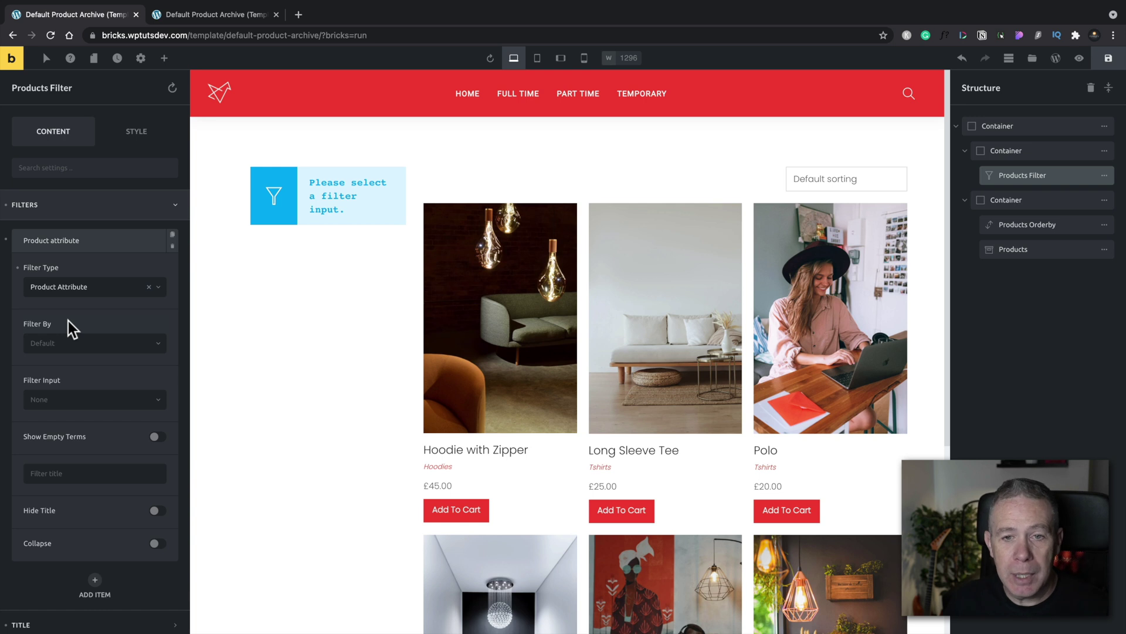
pyautogui.click(70, 345)
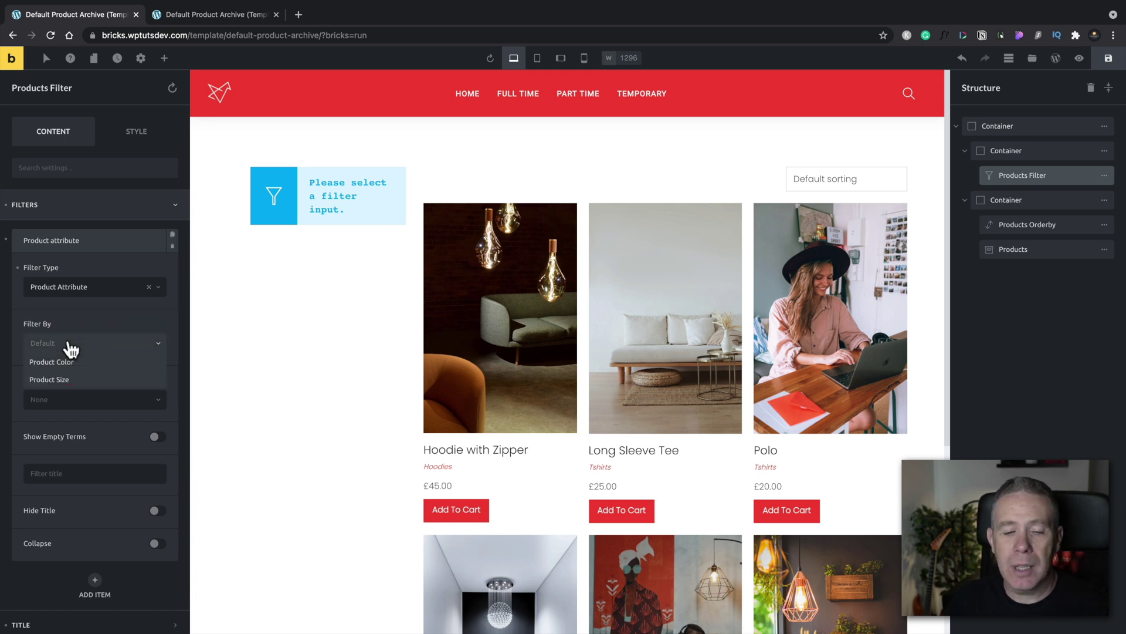
pyautogui.click(96, 318)
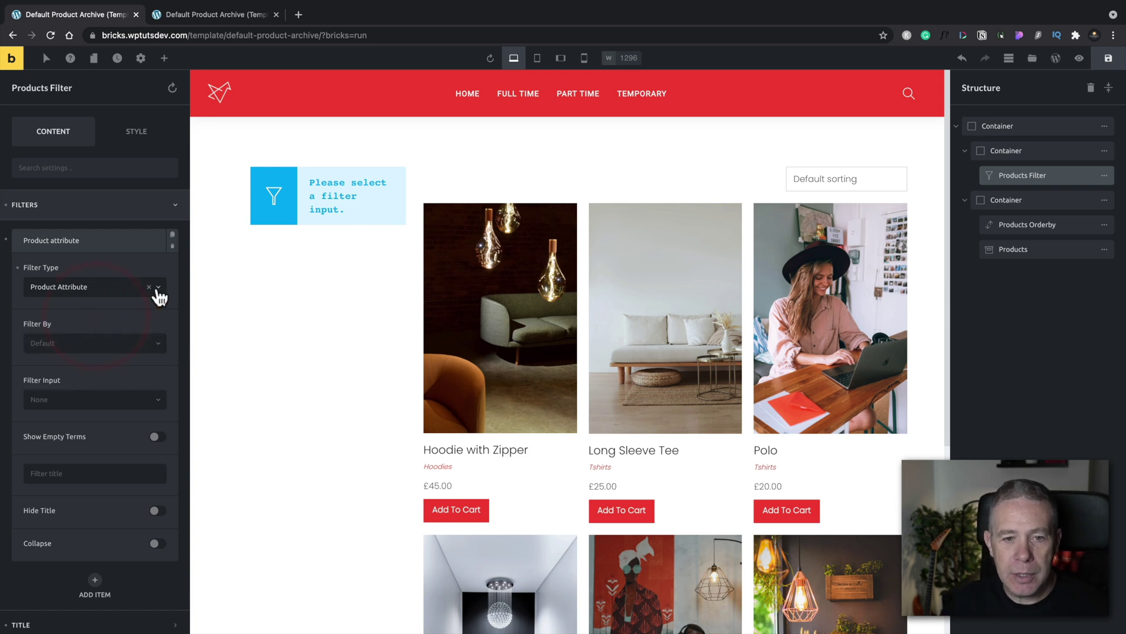
pyautogui.click(158, 289)
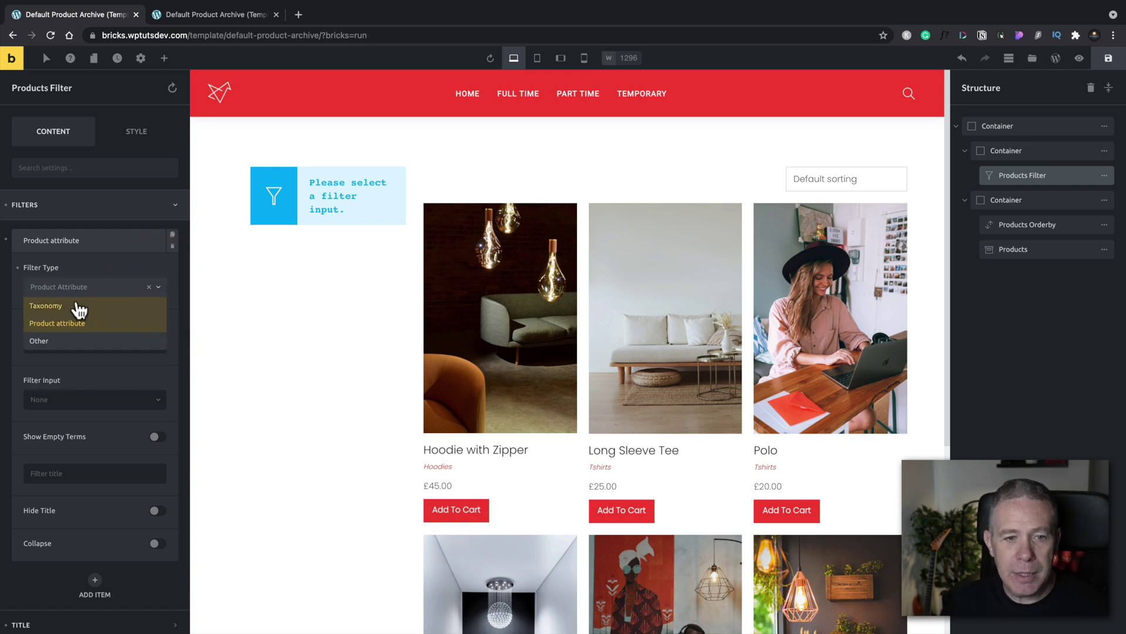
# - Set the filter to Taxonomy by Product categories with Checkbox input and empty terms shown
pyautogui.click(78, 307)
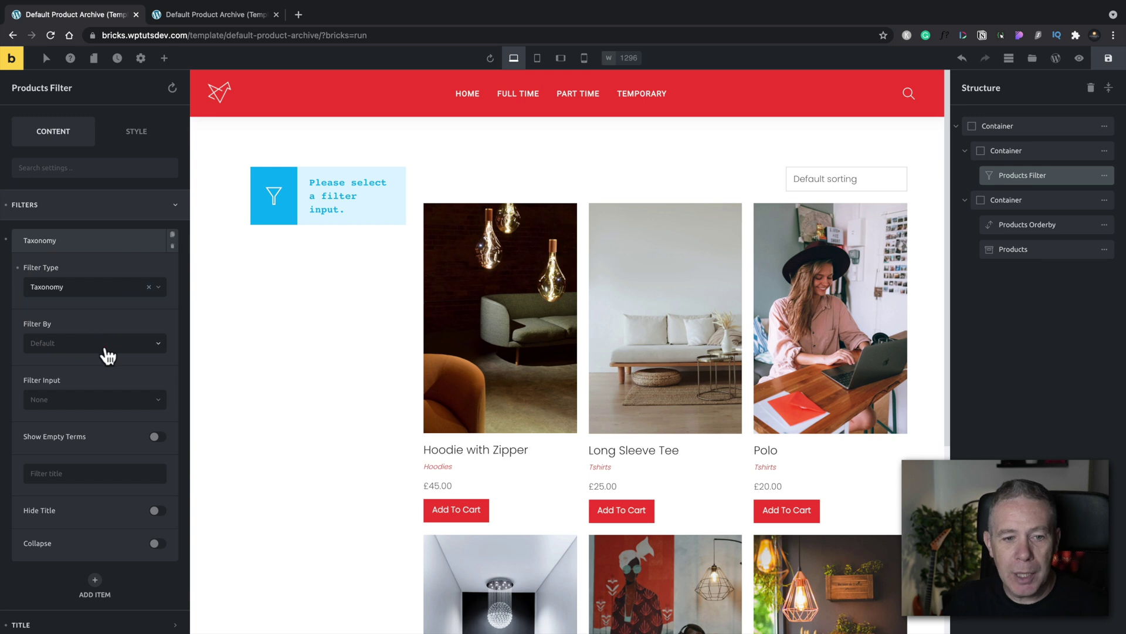
pyautogui.click(108, 355)
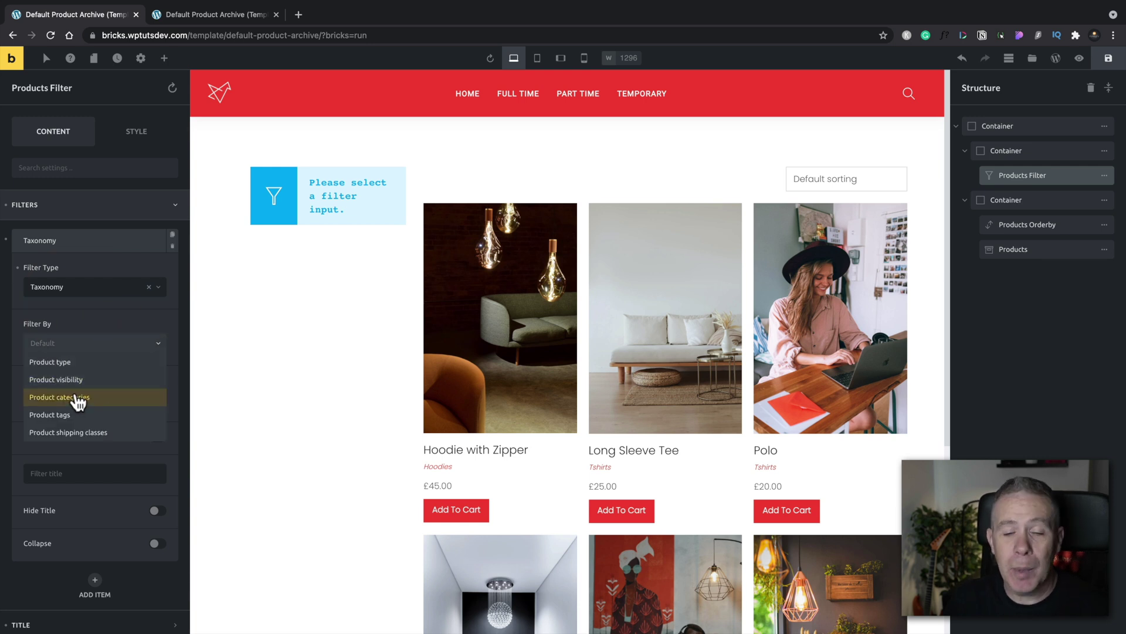
pyautogui.click(79, 398)
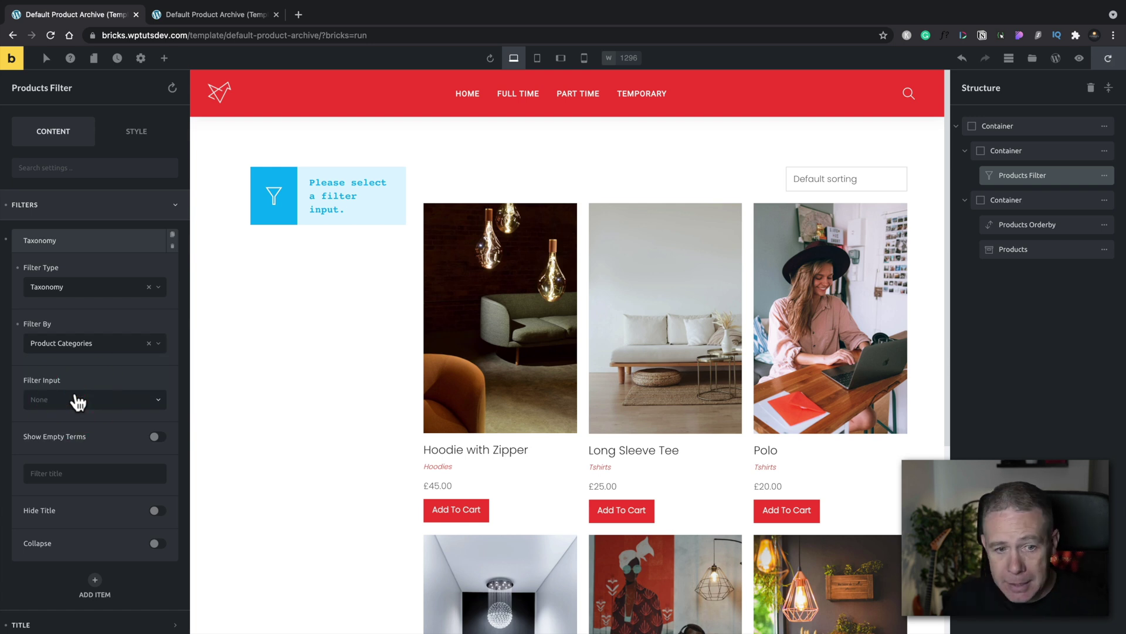
pyautogui.click(78, 400)
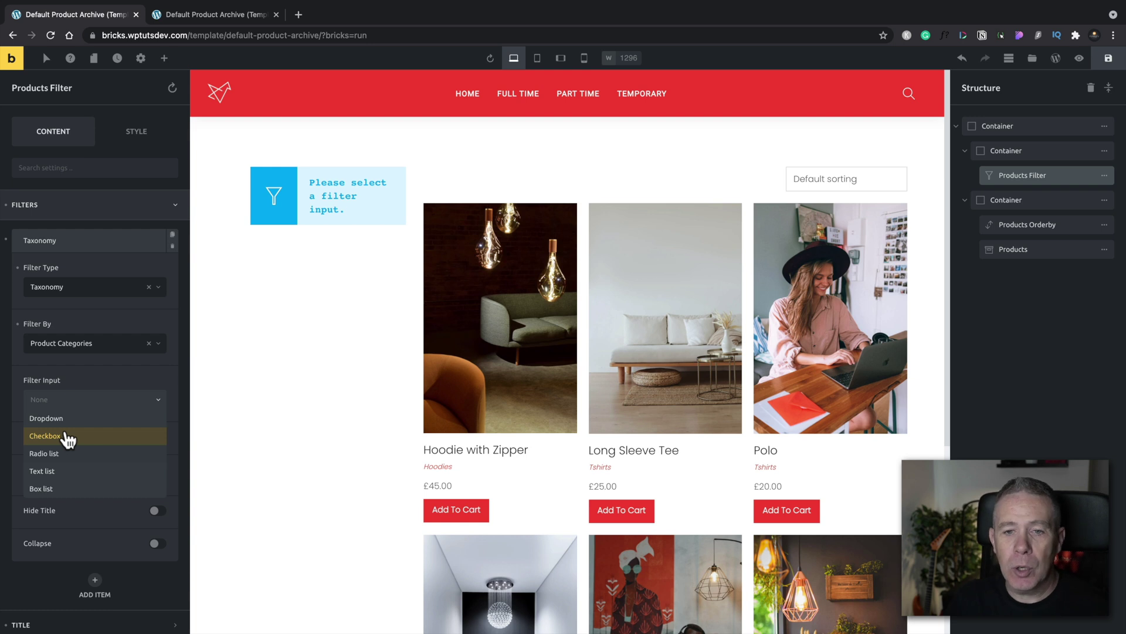
pyautogui.click(68, 438)
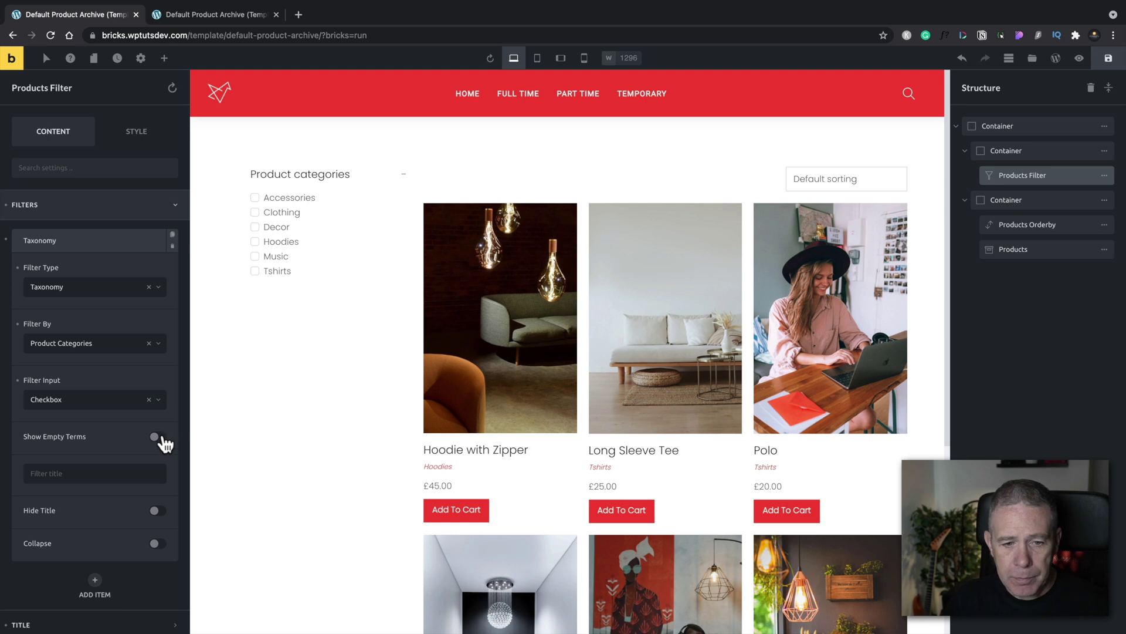
pyautogui.click(160, 437)
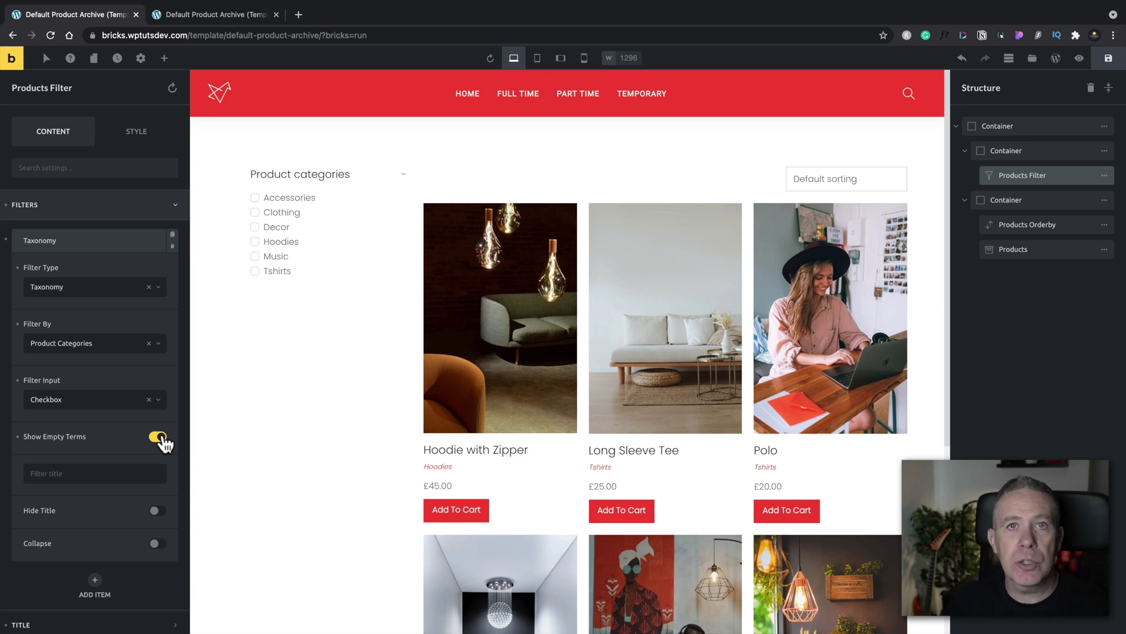
# - Turn empty terms back off and title the category filter 'Filter by Type'
pyautogui.click(158, 438)
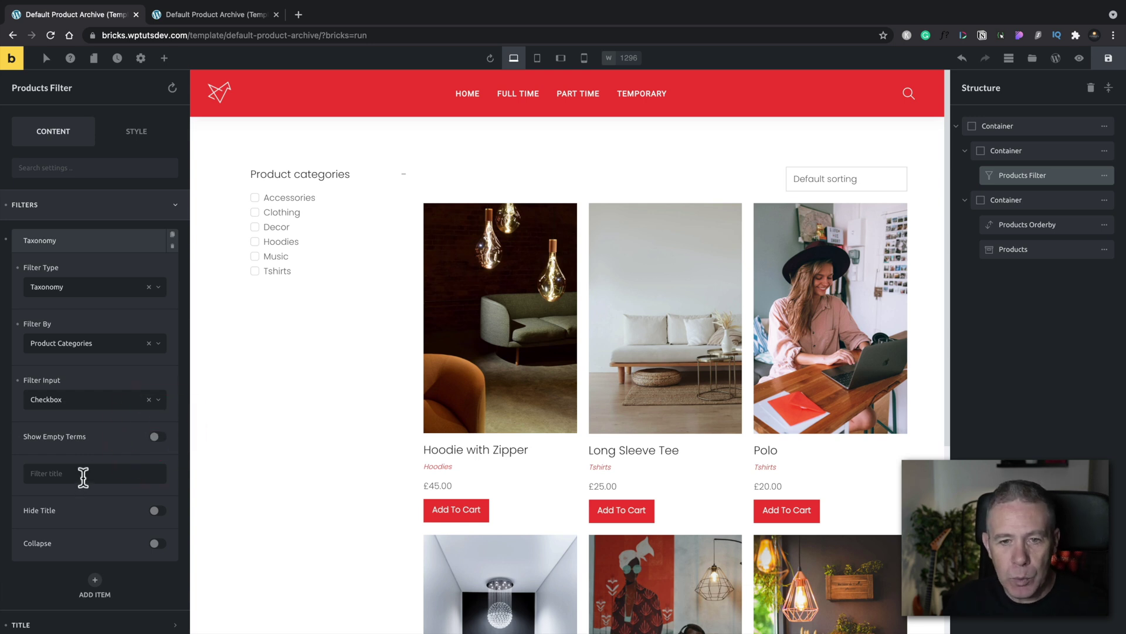
pyautogui.click(83, 475)
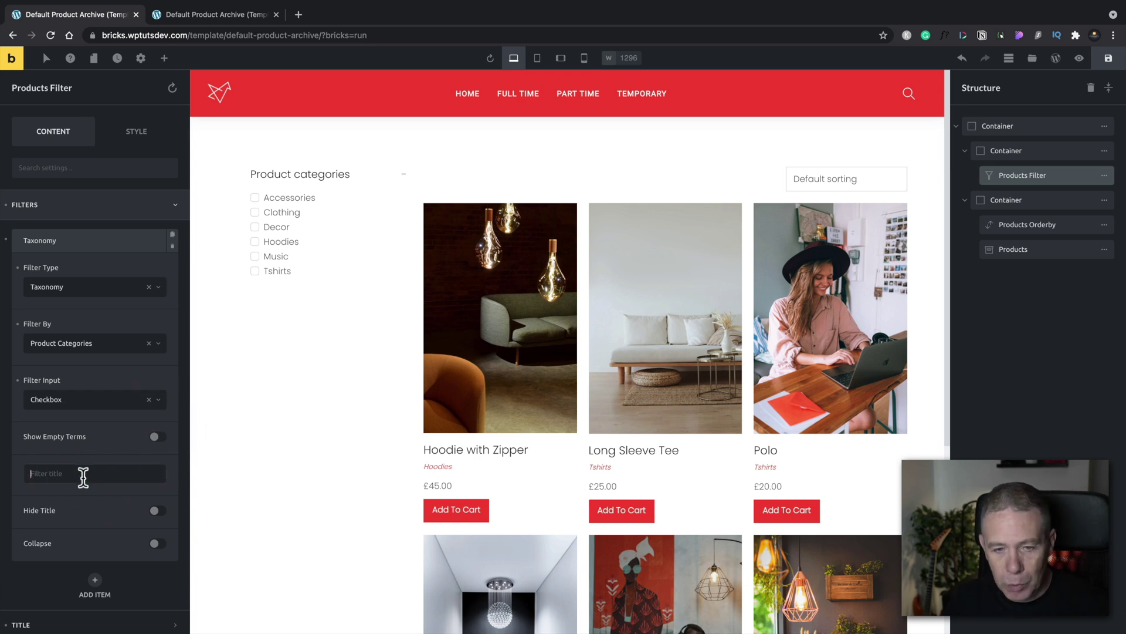
pyautogui.write('Filter by')
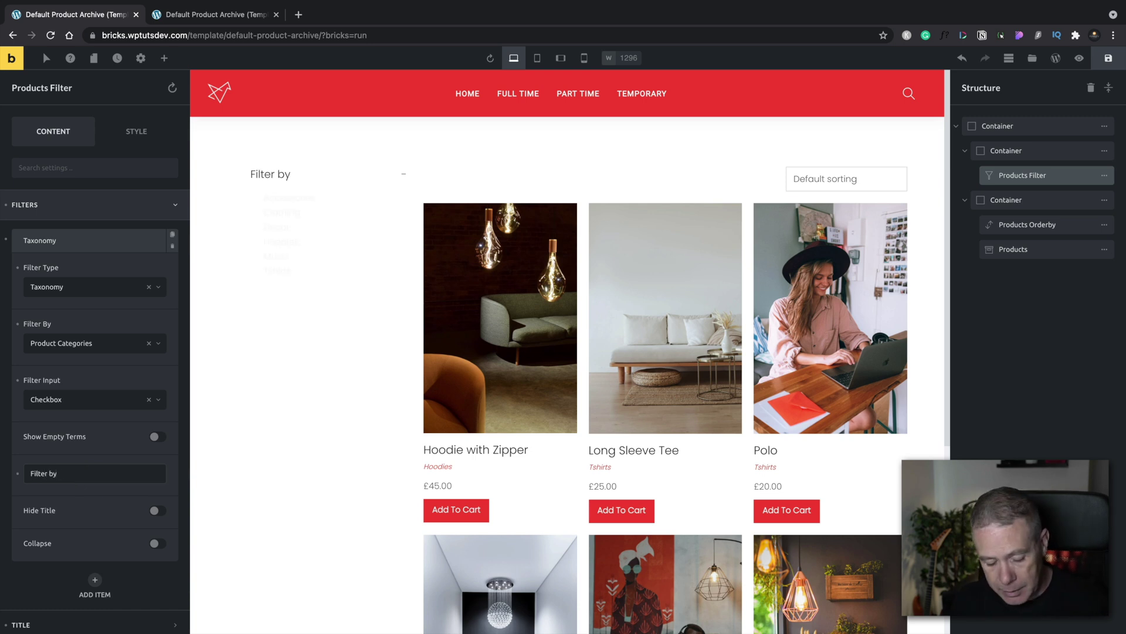
pyautogui.write(' Type')
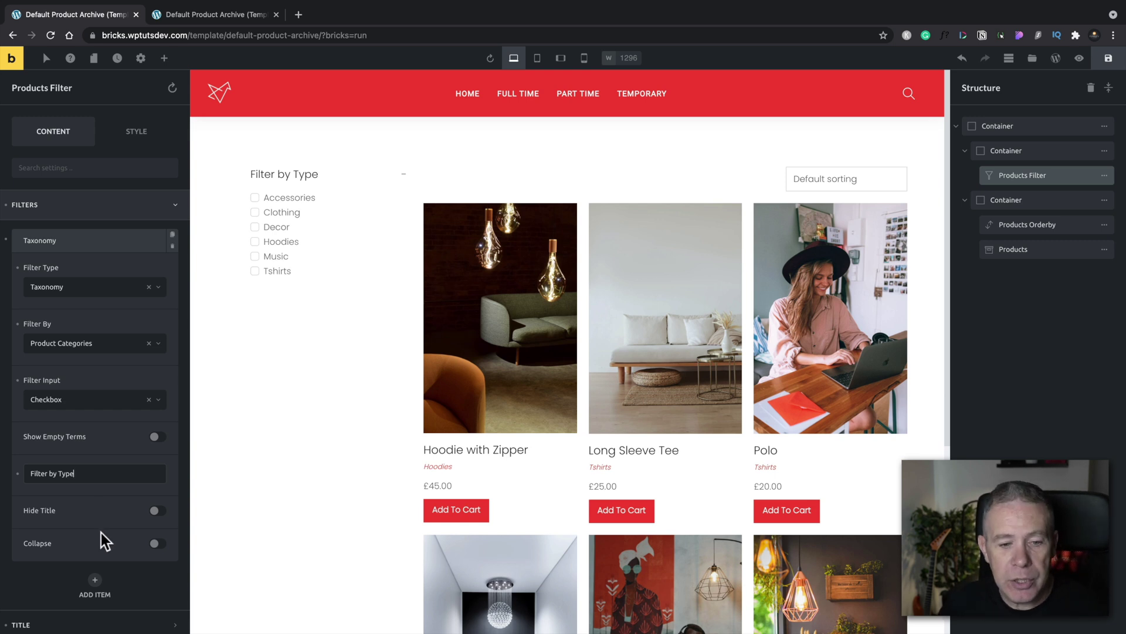
pyautogui.click(163, 513)
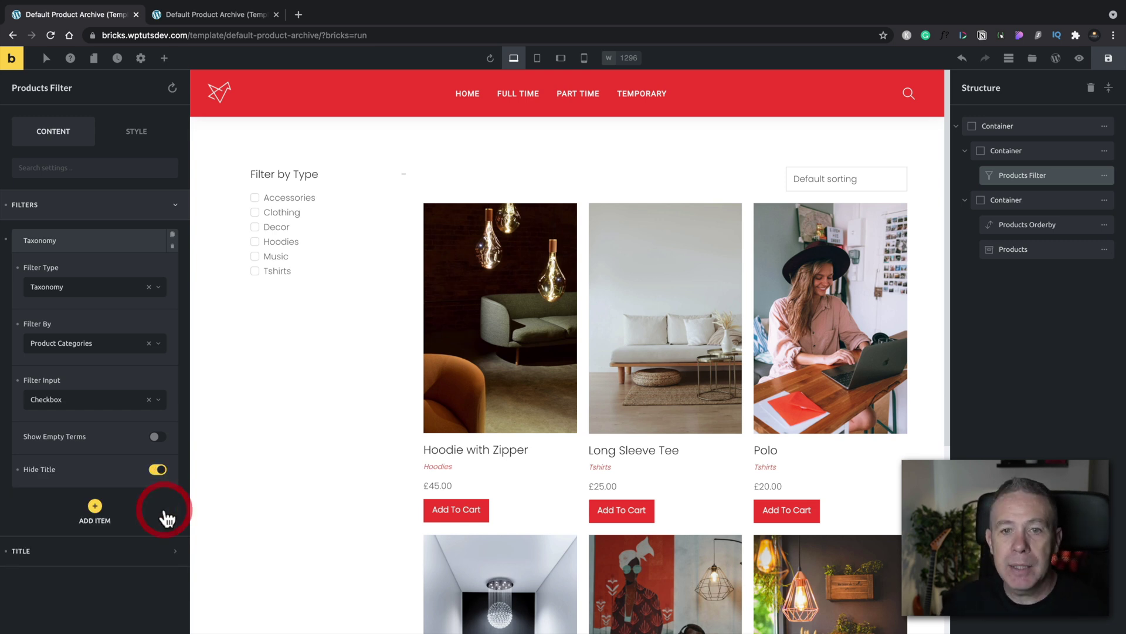
pyautogui.click(154, 473)
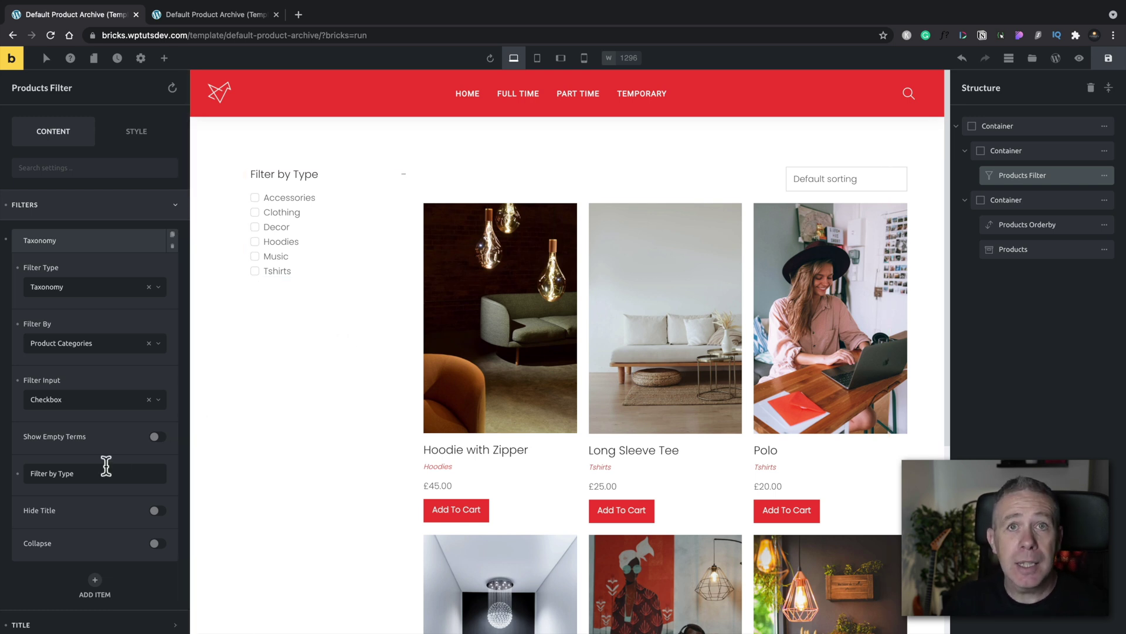
pyautogui.click(157, 544)
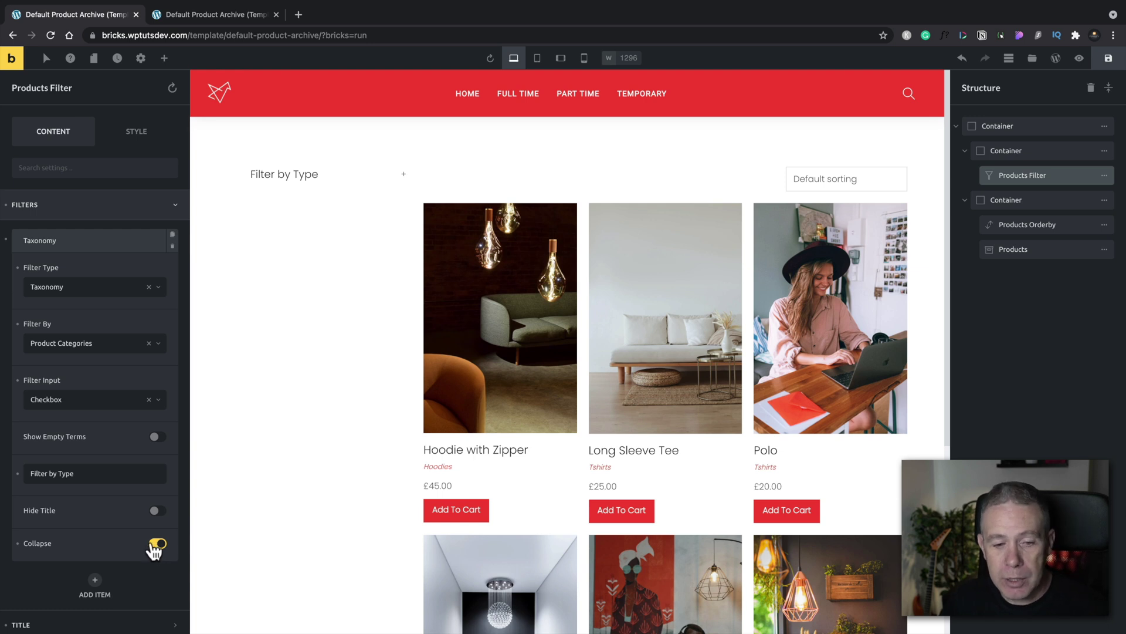
pyautogui.click(157, 545)
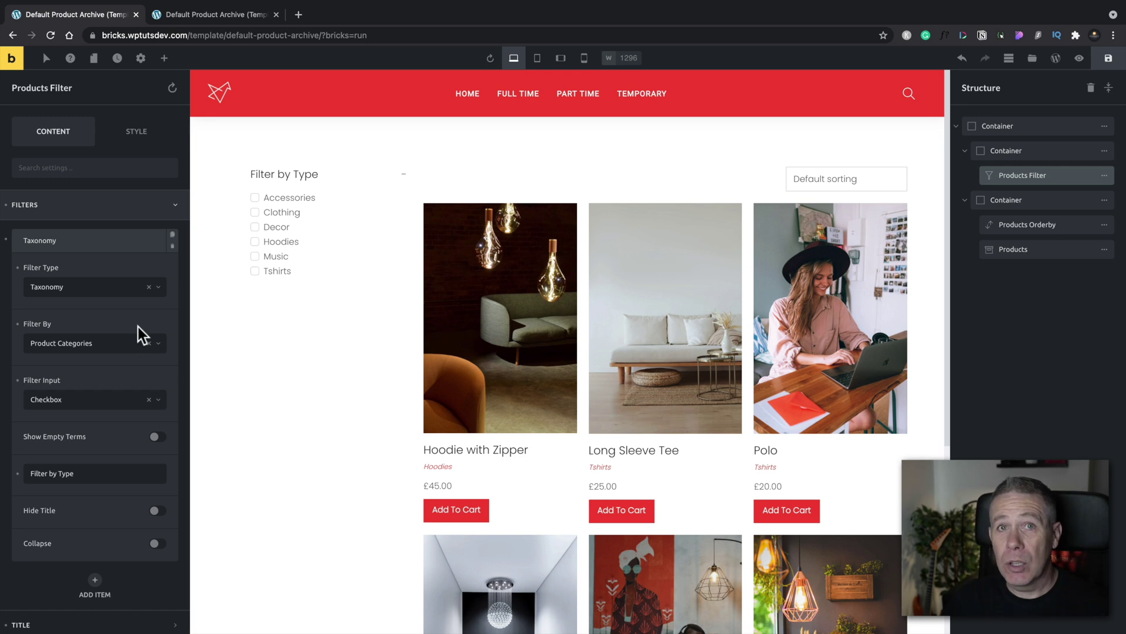
pyautogui.click(52, 243)
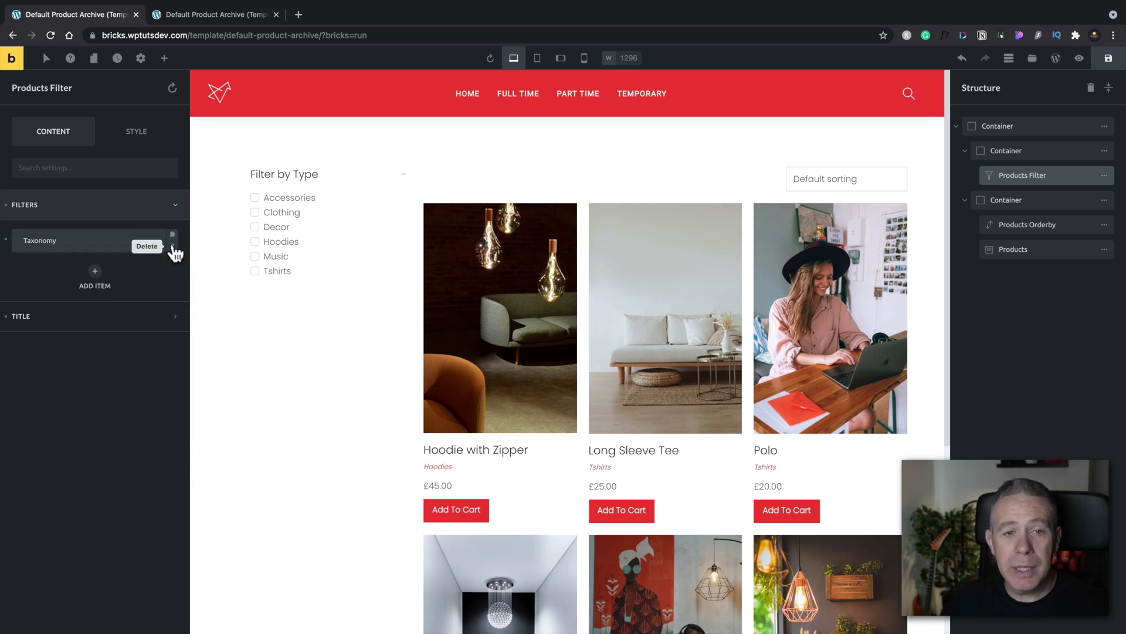
# - Add a second filter item of type Other, filtering by Product price
pyautogui.click(97, 285)
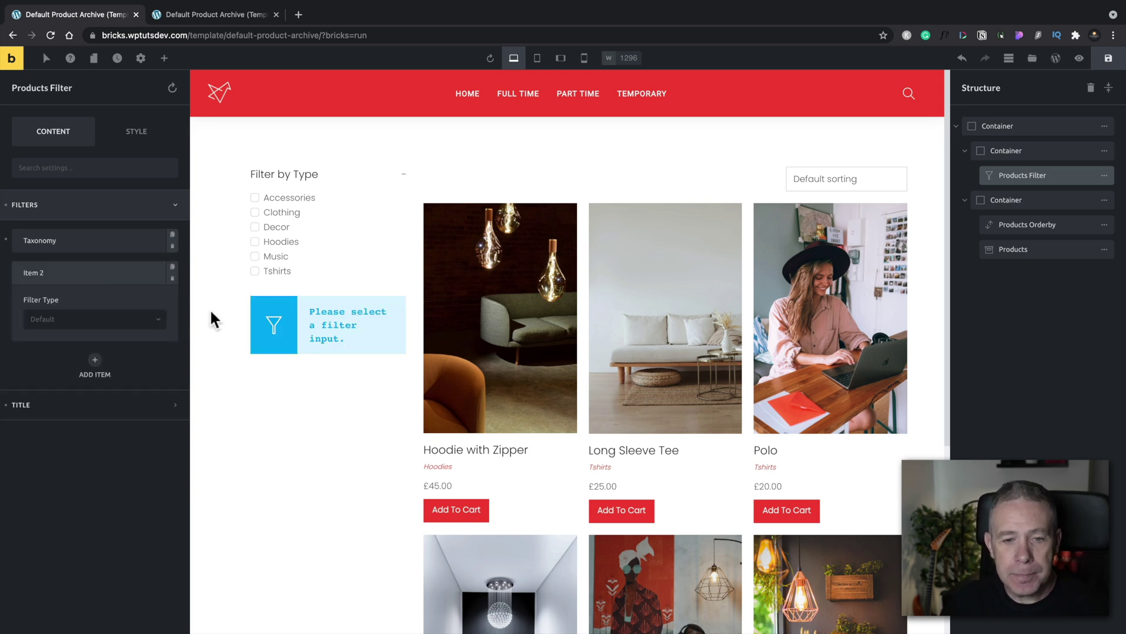
pyautogui.click(134, 321)
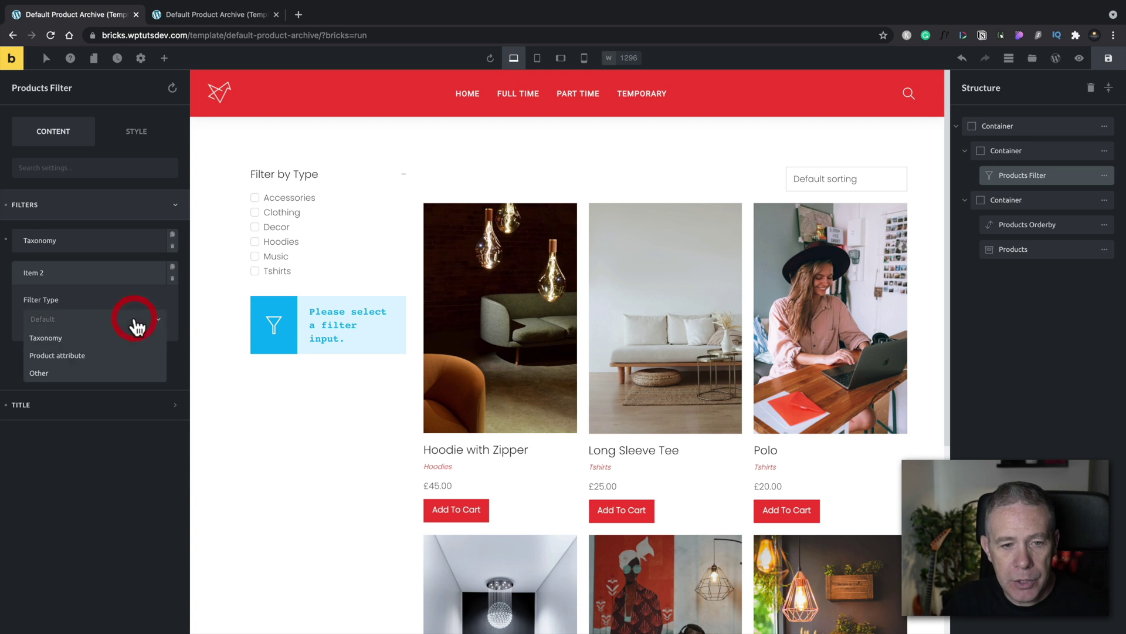
pyautogui.click(58, 372)
pyautogui.click(114, 377)
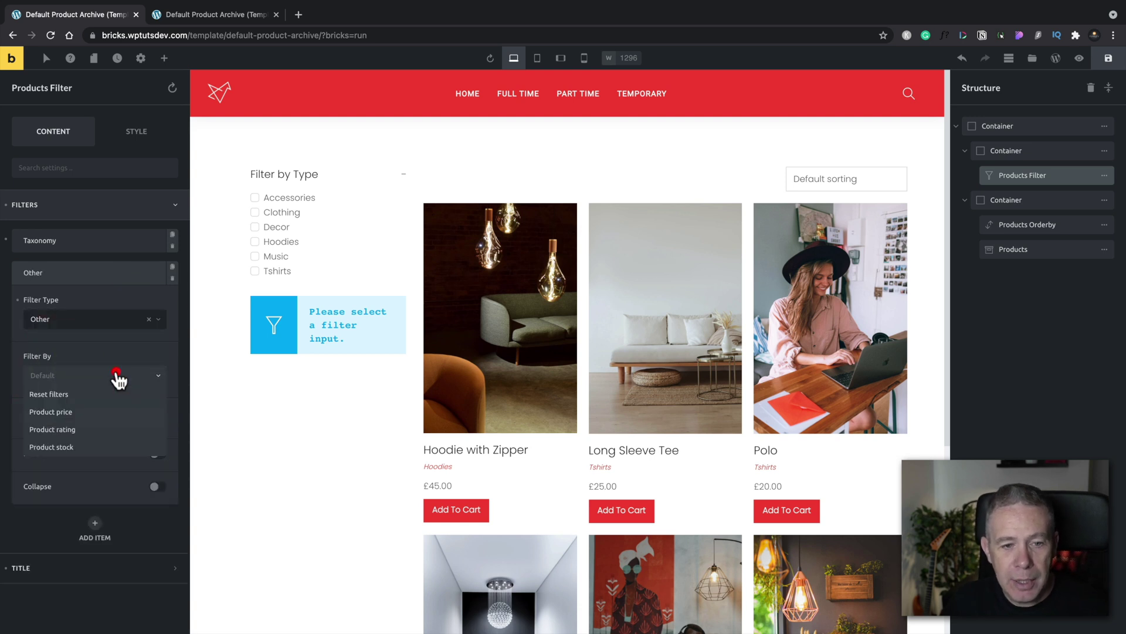
pyautogui.click(86, 414)
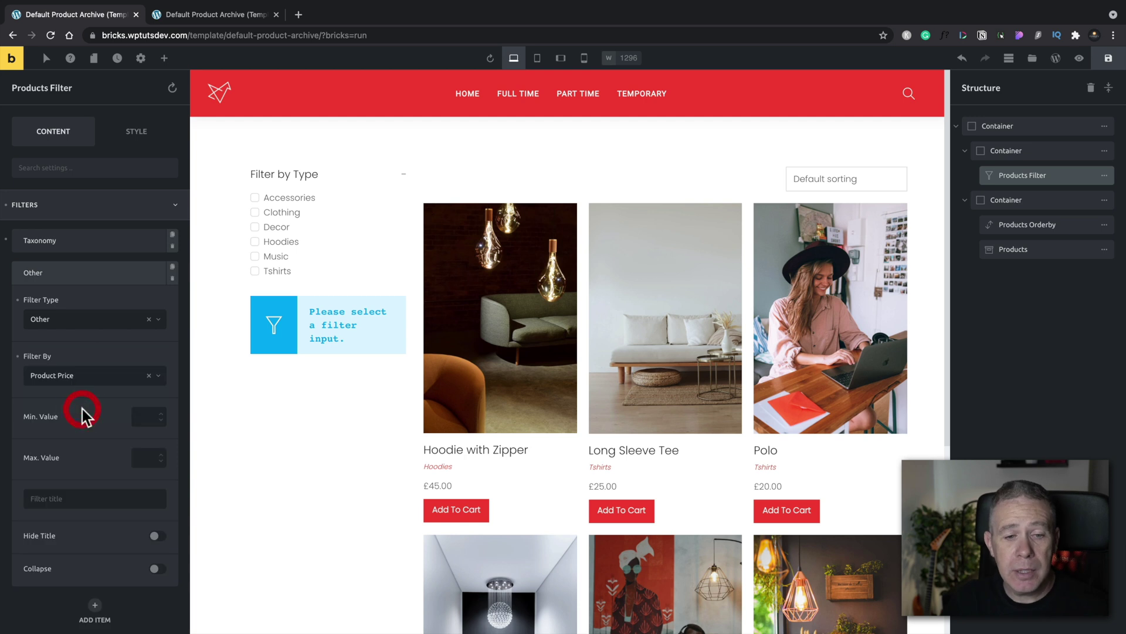
pyautogui.scroll(-1, 94, 415)
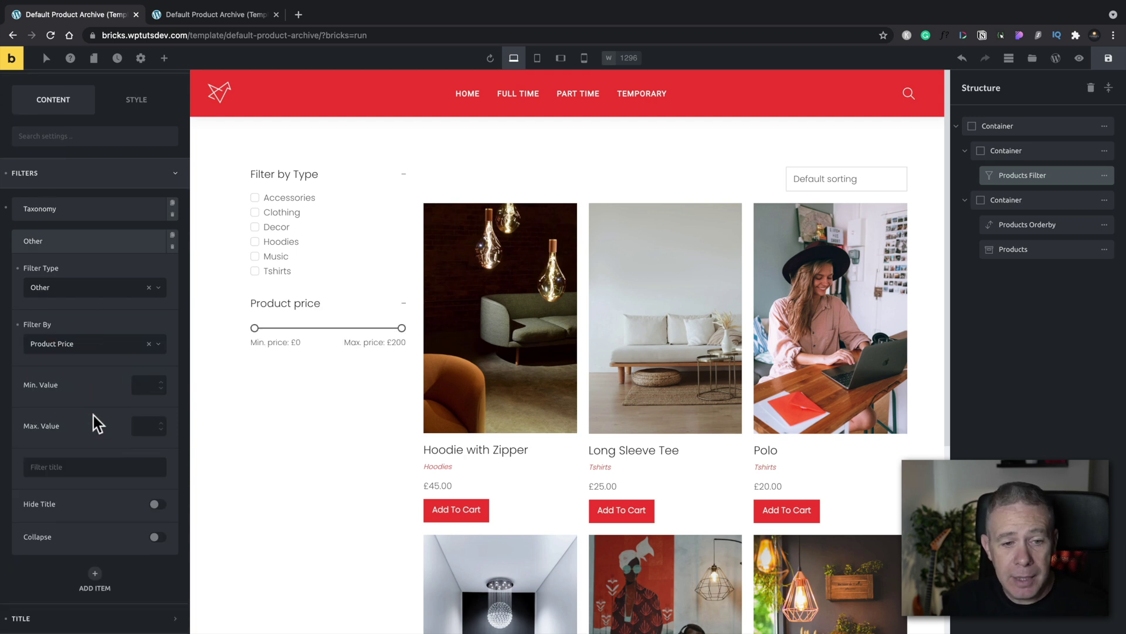
# - Set the price slider's minimum to 10 and maximum to 100, then fold the item away
pyautogui.click(149, 385)
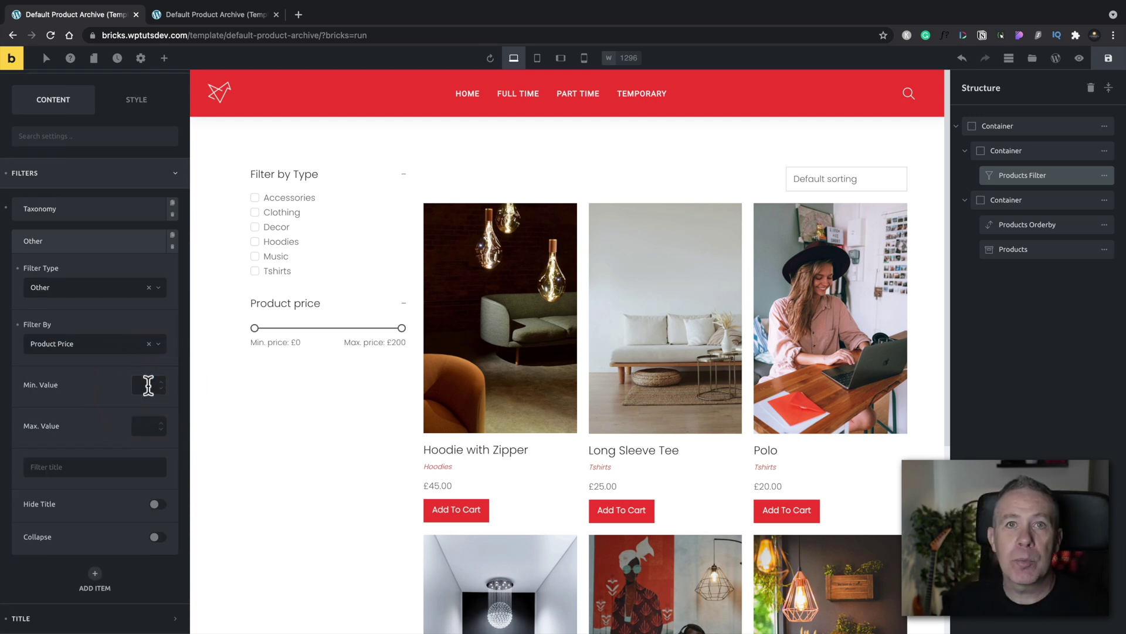
pyautogui.write('10')
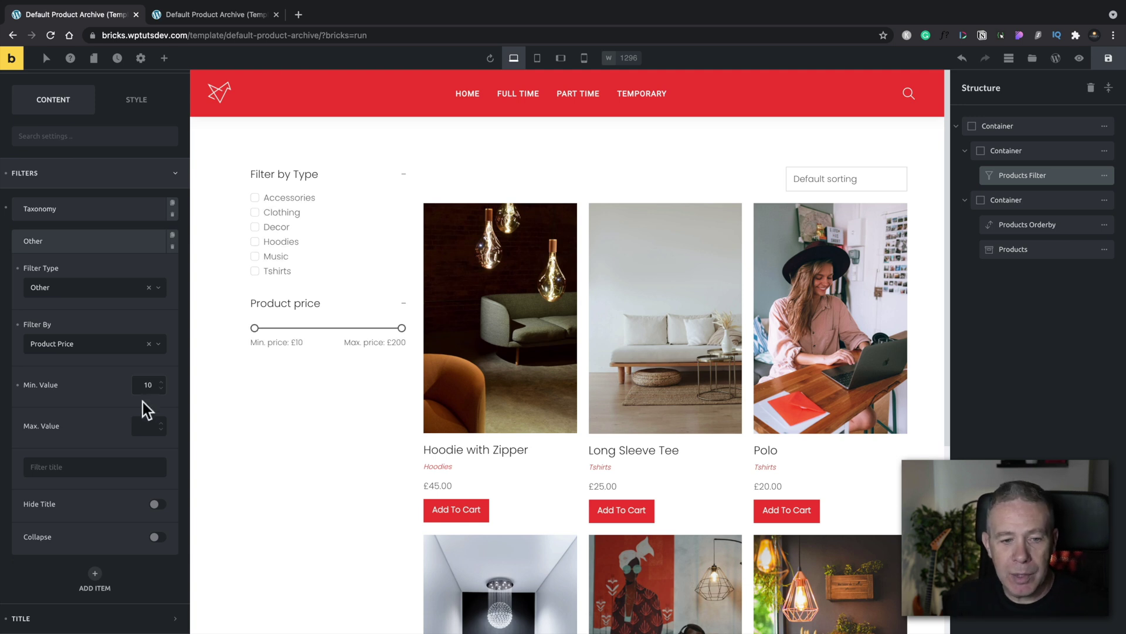
pyautogui.click(143, 421)
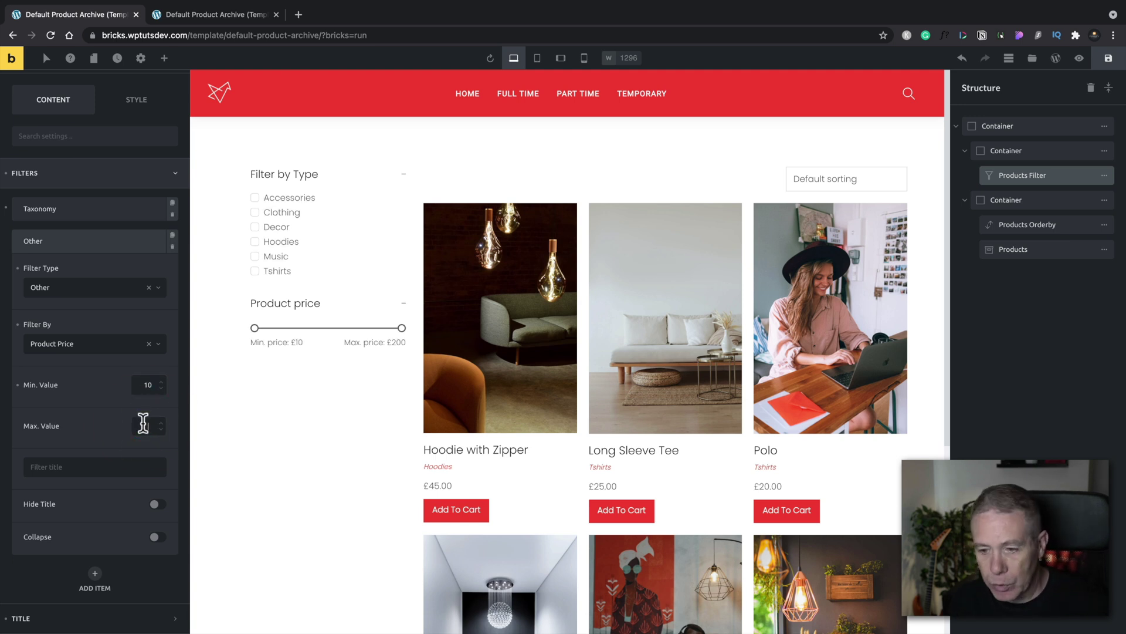
pyautogui.write('100')
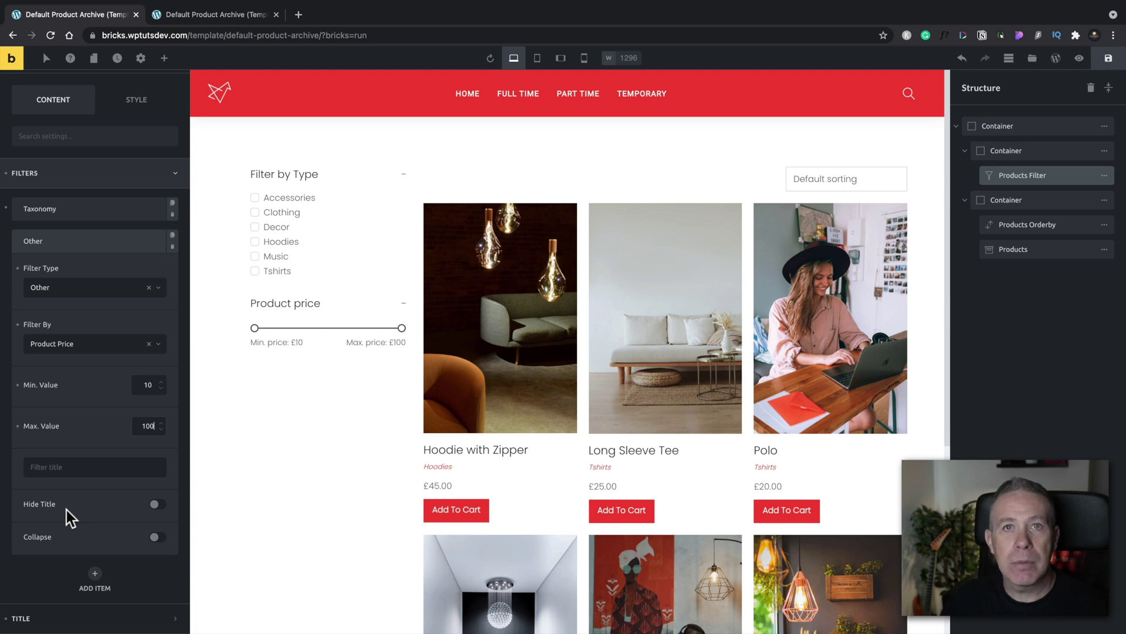
pyautogui.click(93, 245)
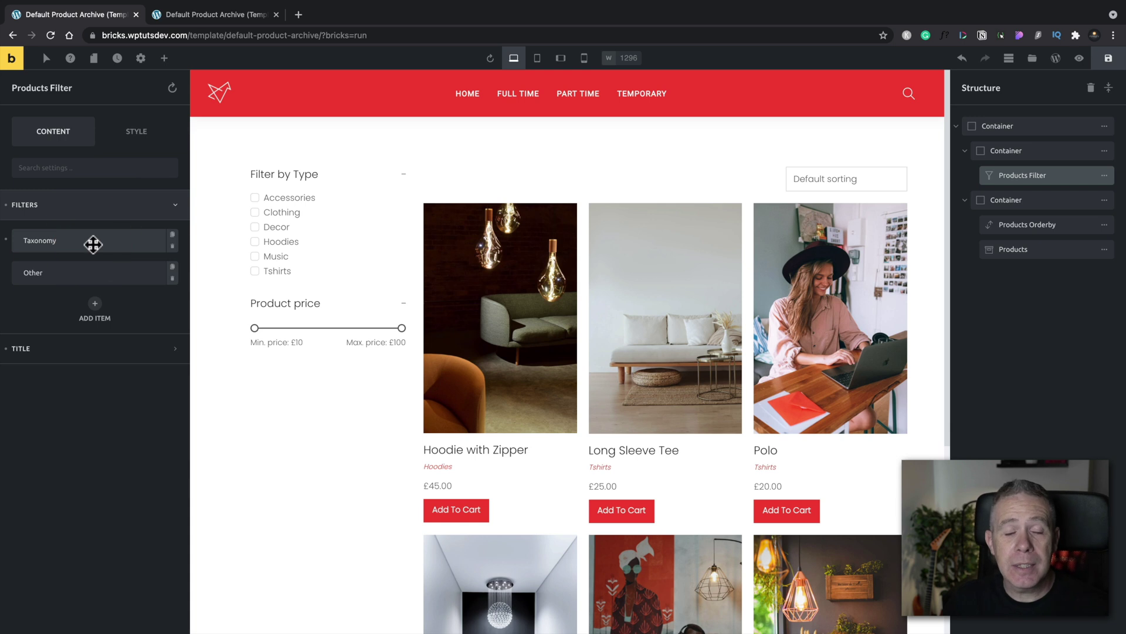
# - Add a third filter of type Other by Product rating, displayed as Stars
pyautogui.click(95, 306)
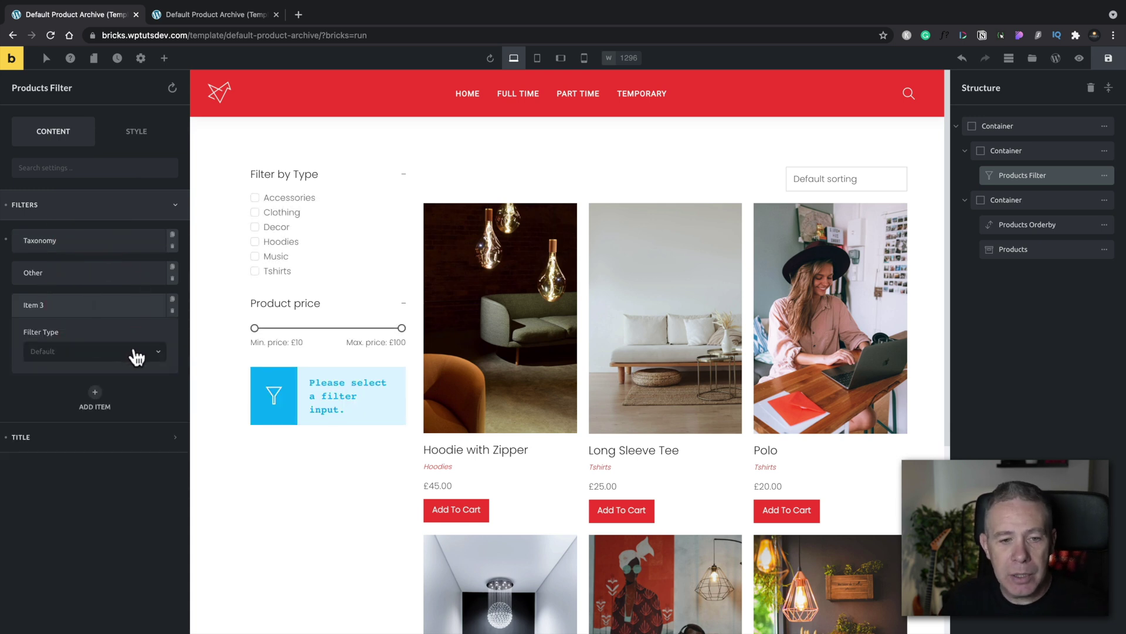
pyautogui.click(136, 354)
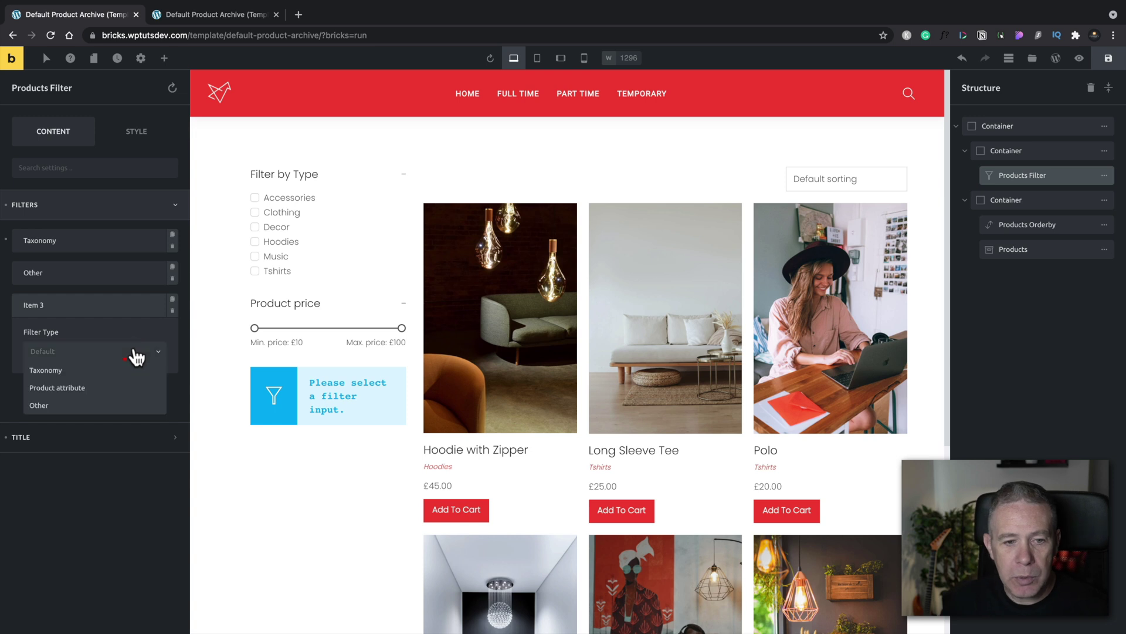
pyautogui.click(58, 405)
pyautogui.click(111, 411)
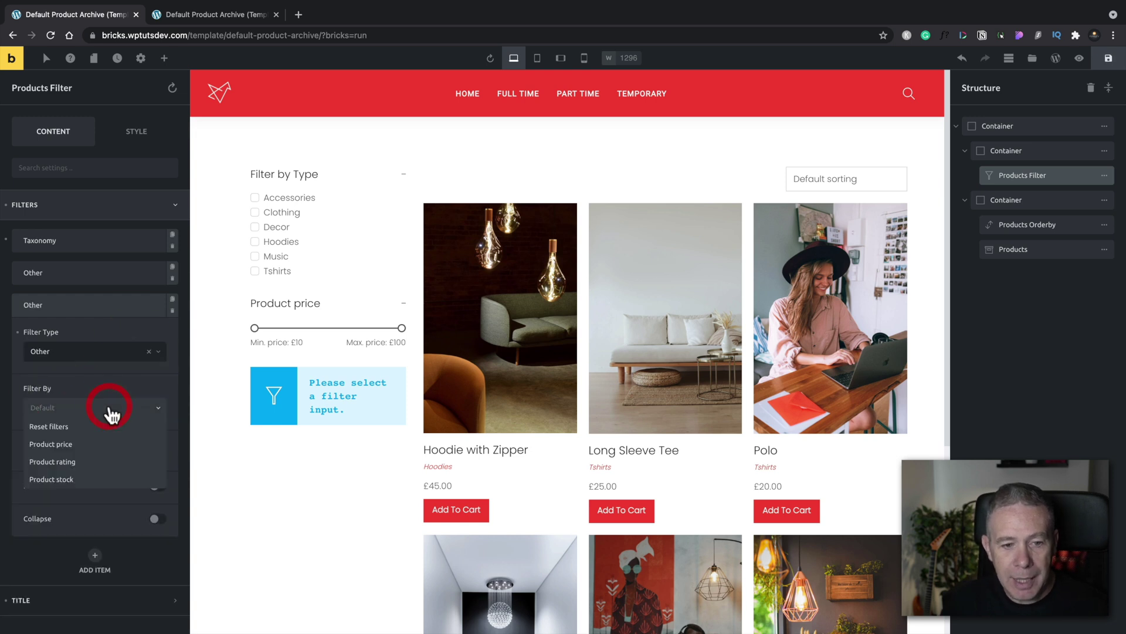
pyautogui.click(79, 462)
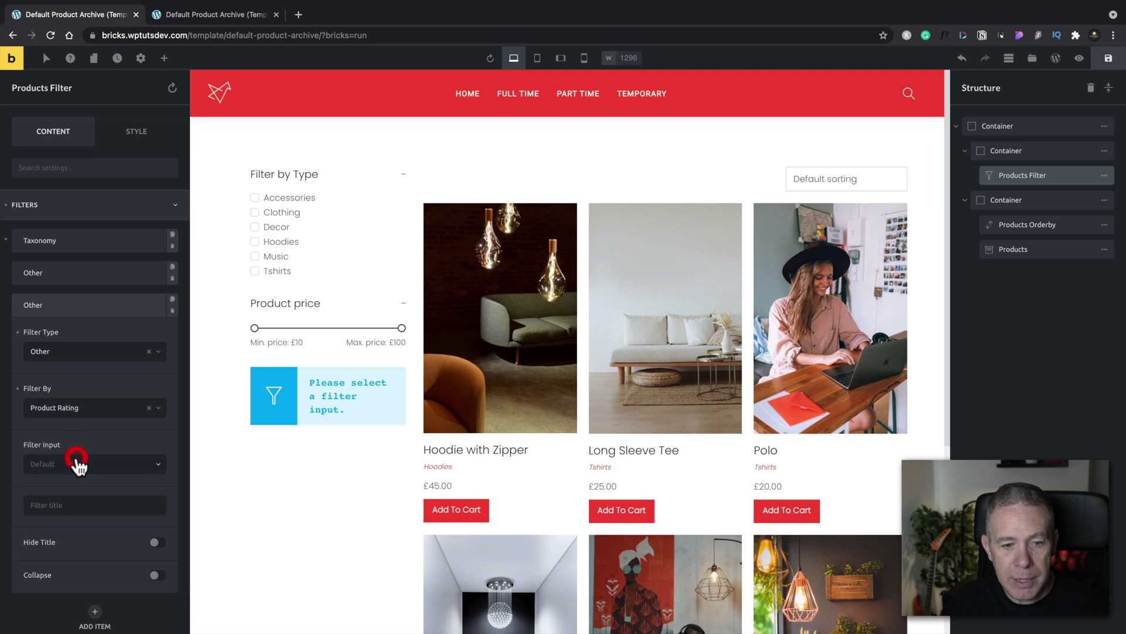
pyautogui.click(89, 466)
pyautogui.scroll(-1, 88, 469)
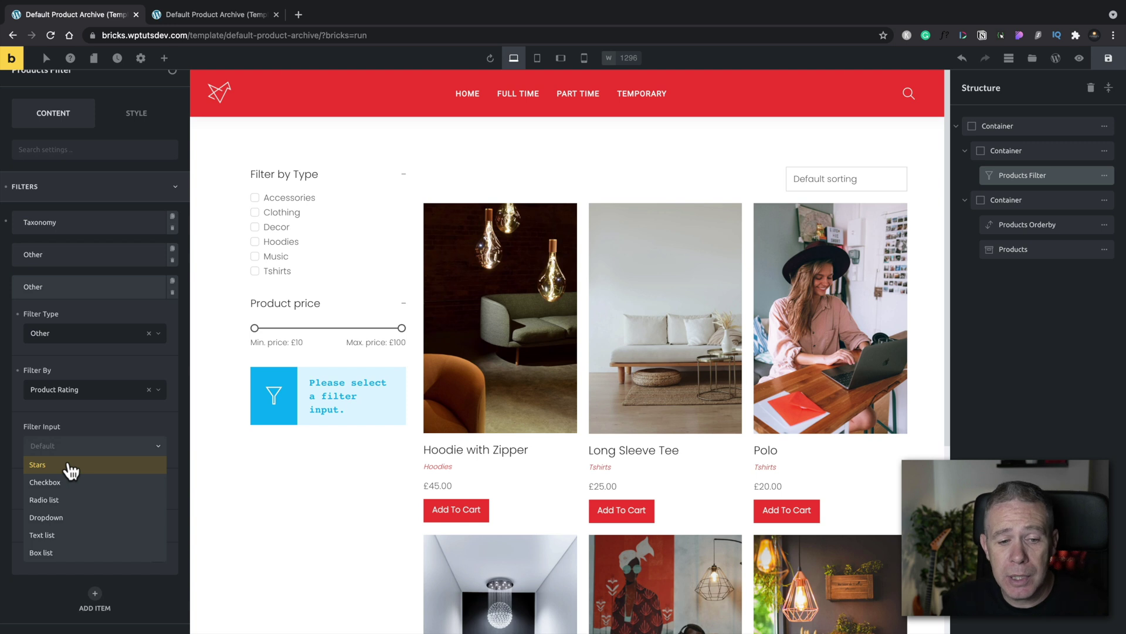
pyautogui.click(68, 466)
pyautogui.scroll(-4, 82, 496)
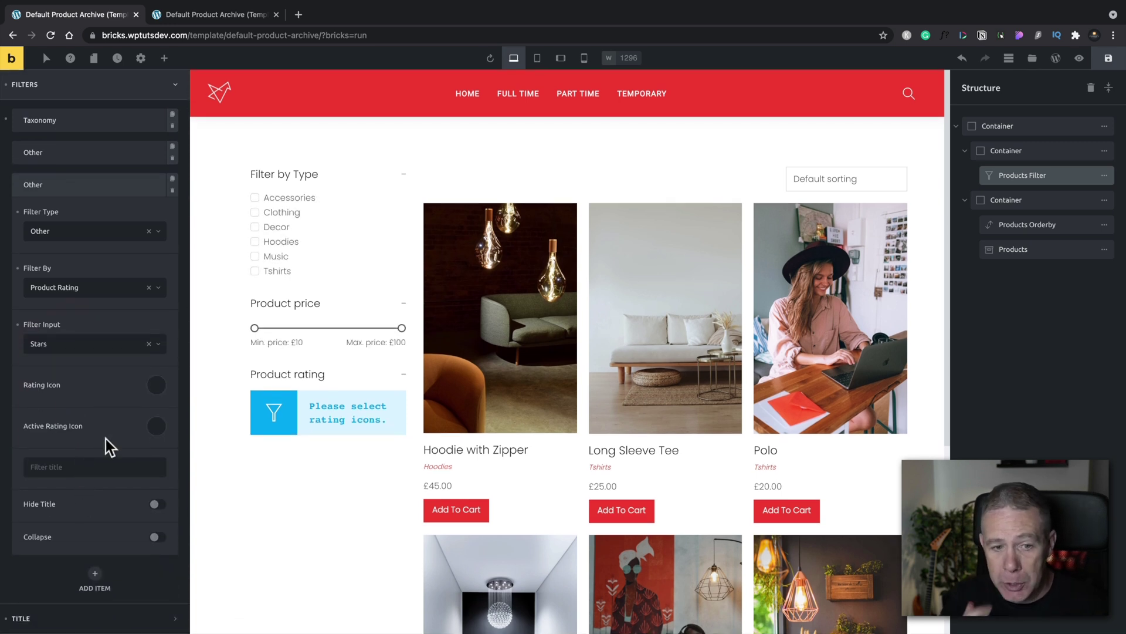
# - Try a Themify star as the rating icon, then close the icon picker
pyautogui.click(156, 386)
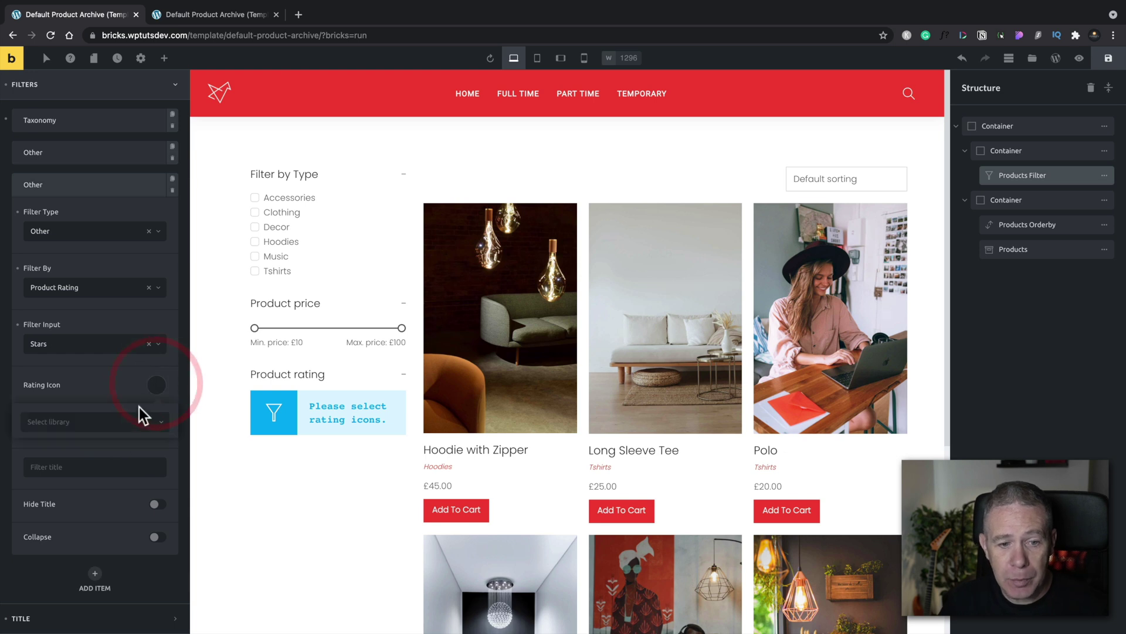
pyautogui.click(136, 421)
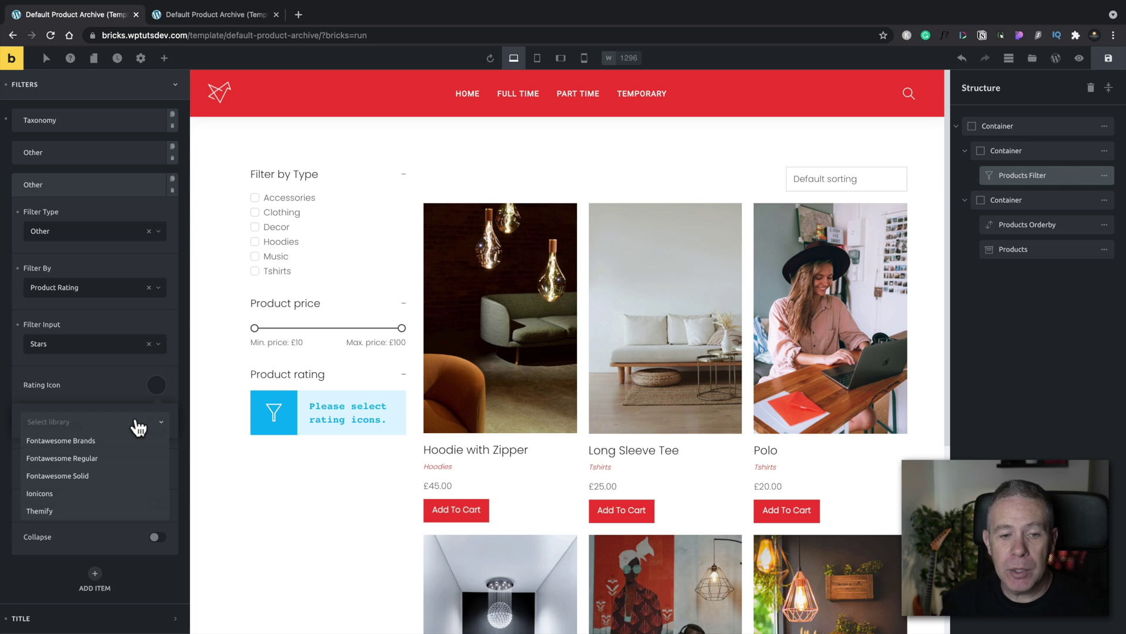
pyautogui.click(39, 510)
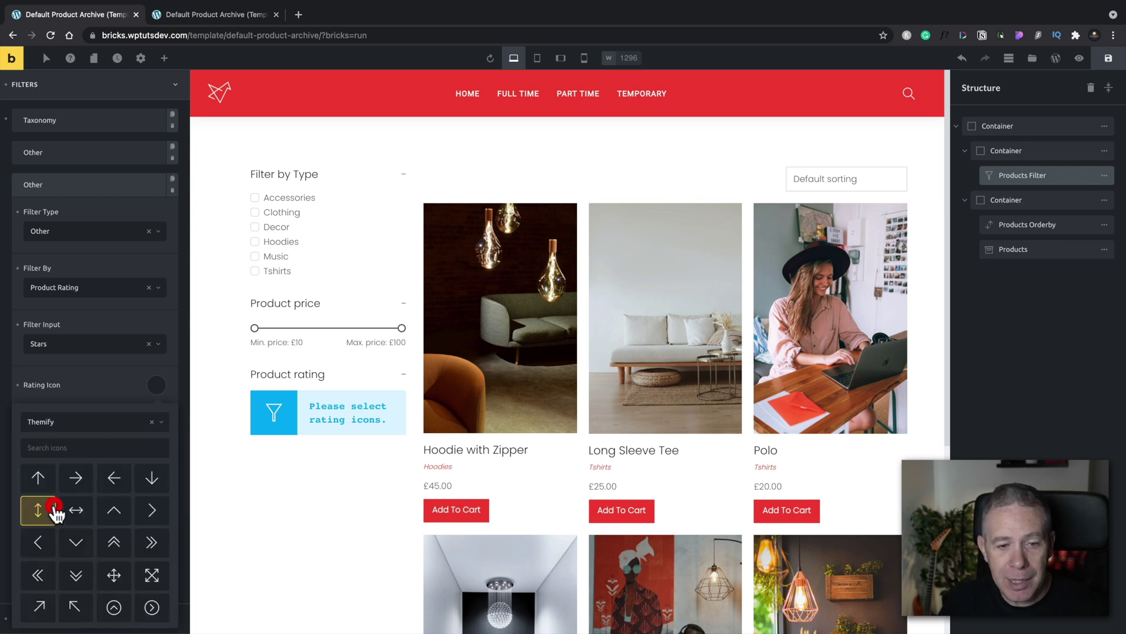
pyautogui.click(51, 515)
pyautogui.click(67, 447)
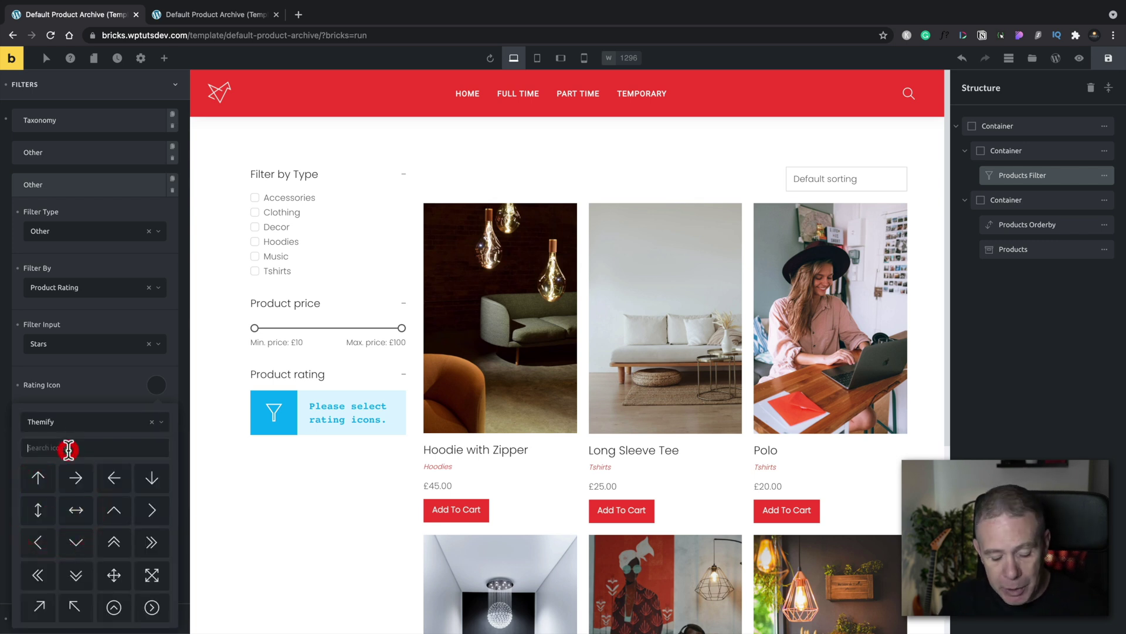
pyautogui.write('sta')
pyautogui.click(42, 480)
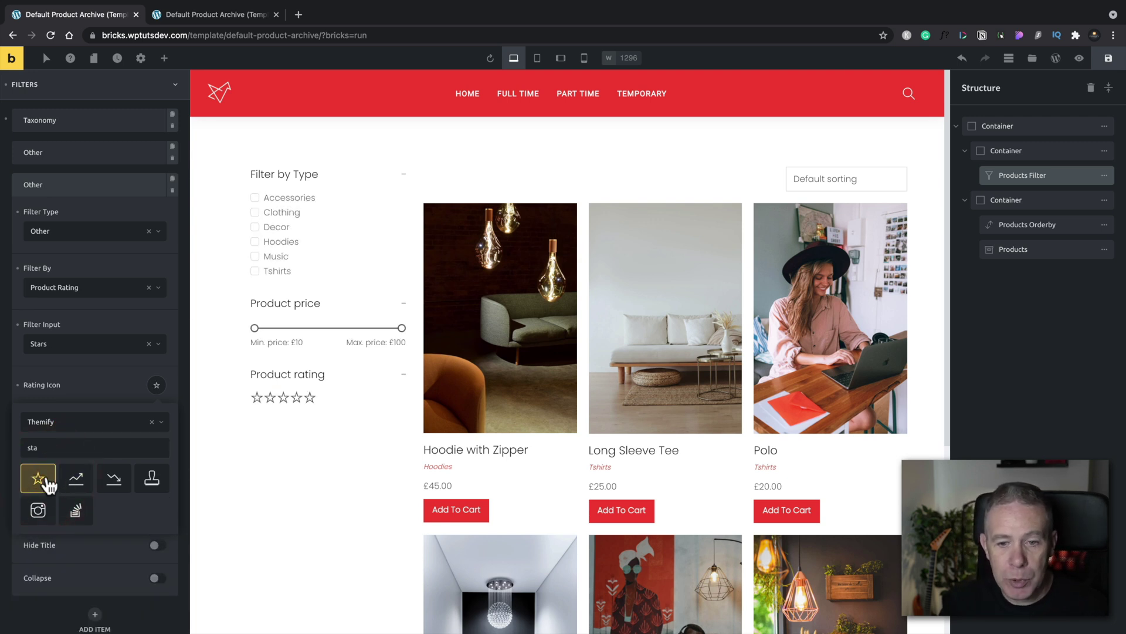
pyautogui.click(157, 385)
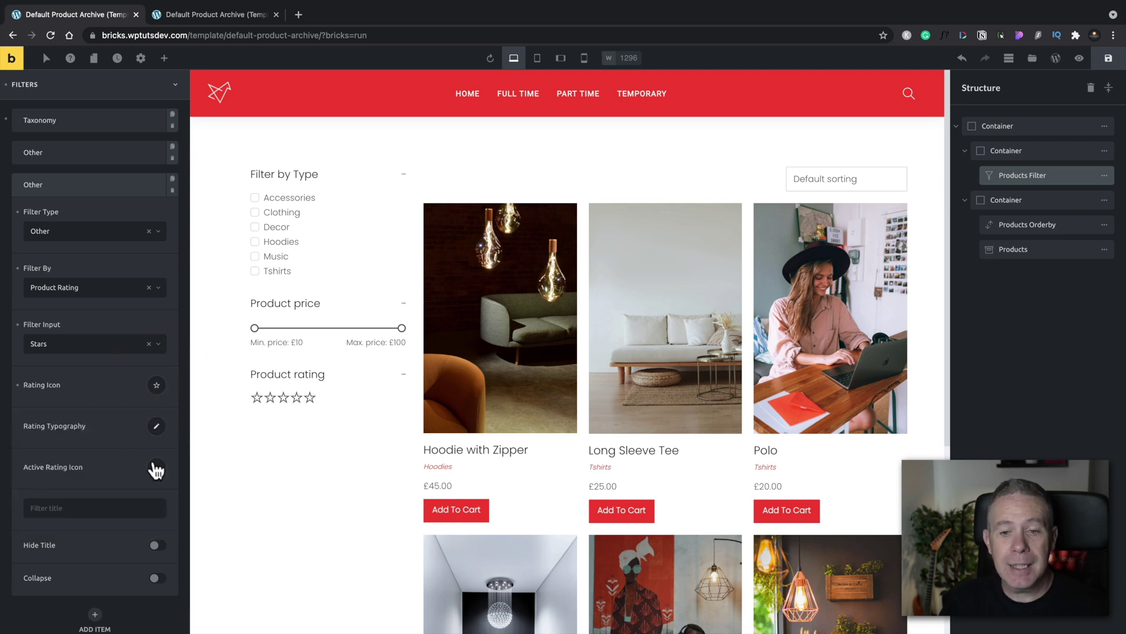
# - Set the active rating icon to the Fontawesome Solid star and collapse the rating filter
pyautogui.click(156, 468)
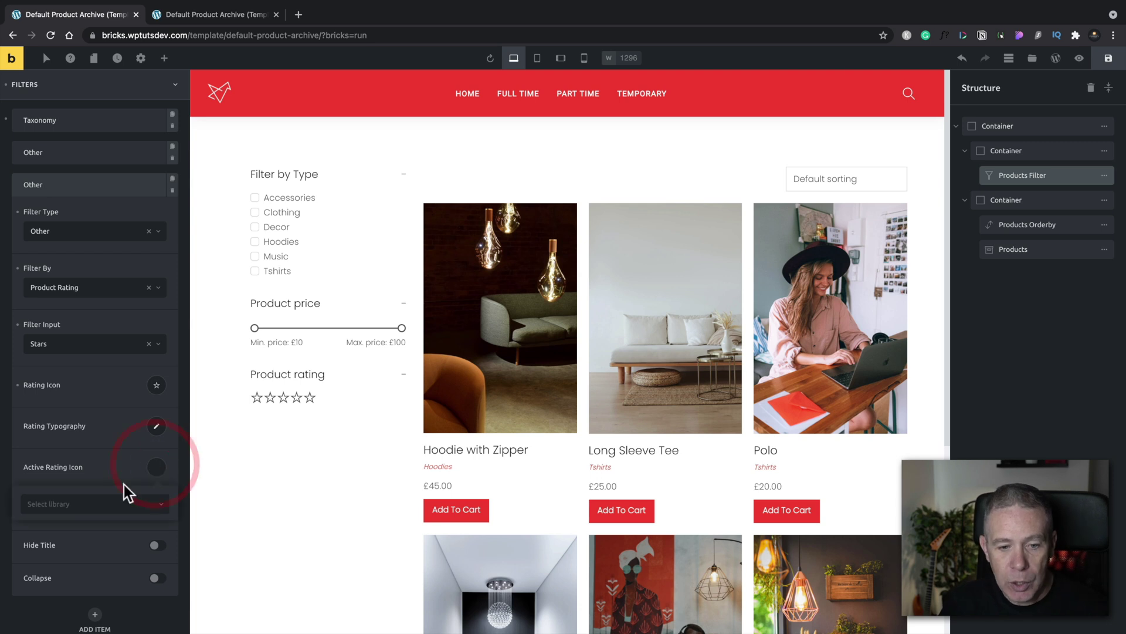
pyautogui.click(117, 504)
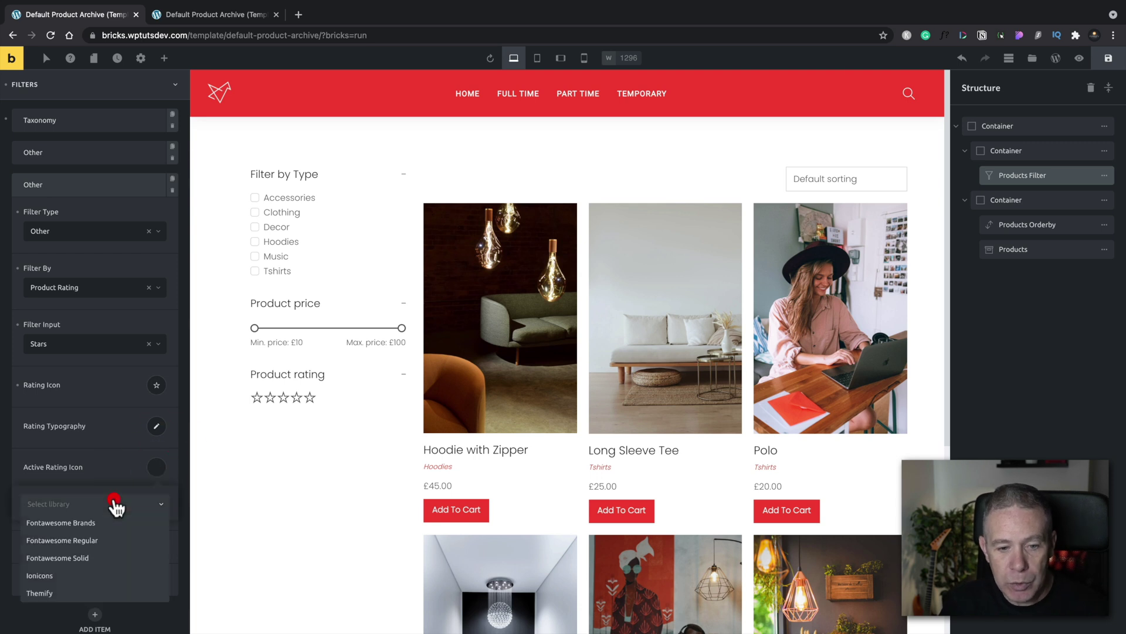
pyautogui.click(88, 558)
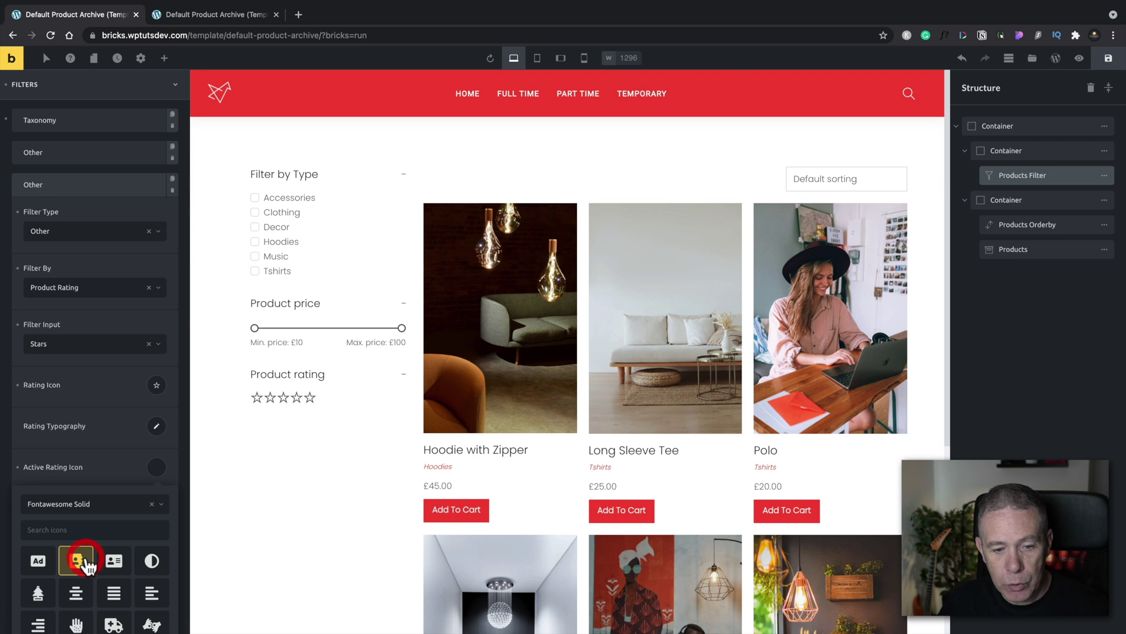
pyautogui.click(82, 528)
pyautogui.write('sta')
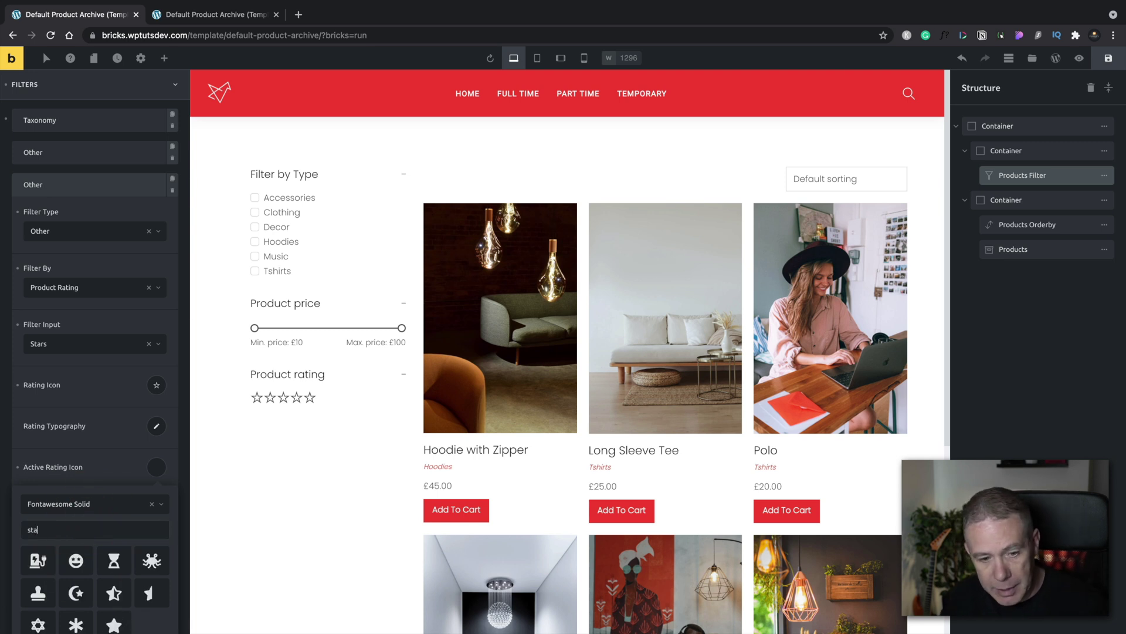
pyautogui.write('r')
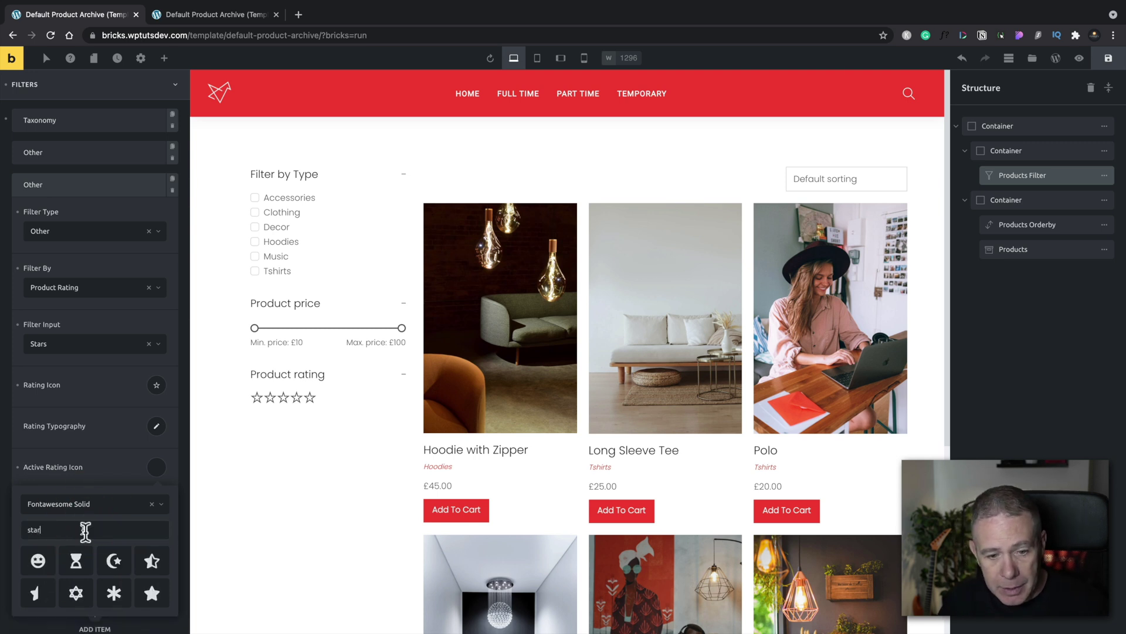
pyautogui.click(145, 594)
pyautogui.click(180, 429)
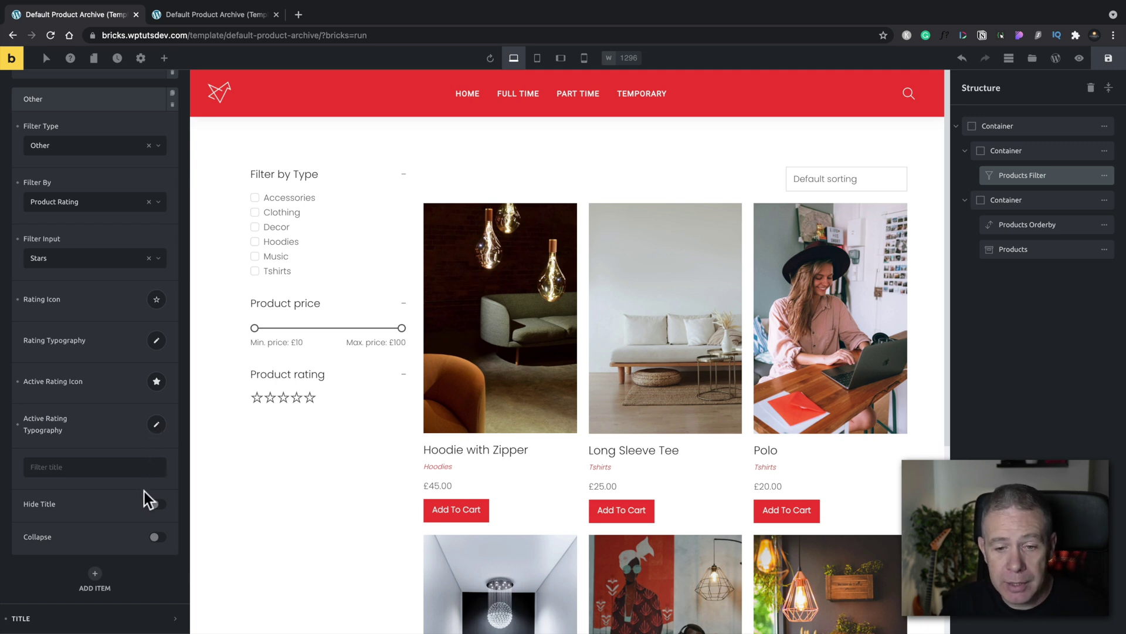
pyautogui.scroll(3, 58, 228)
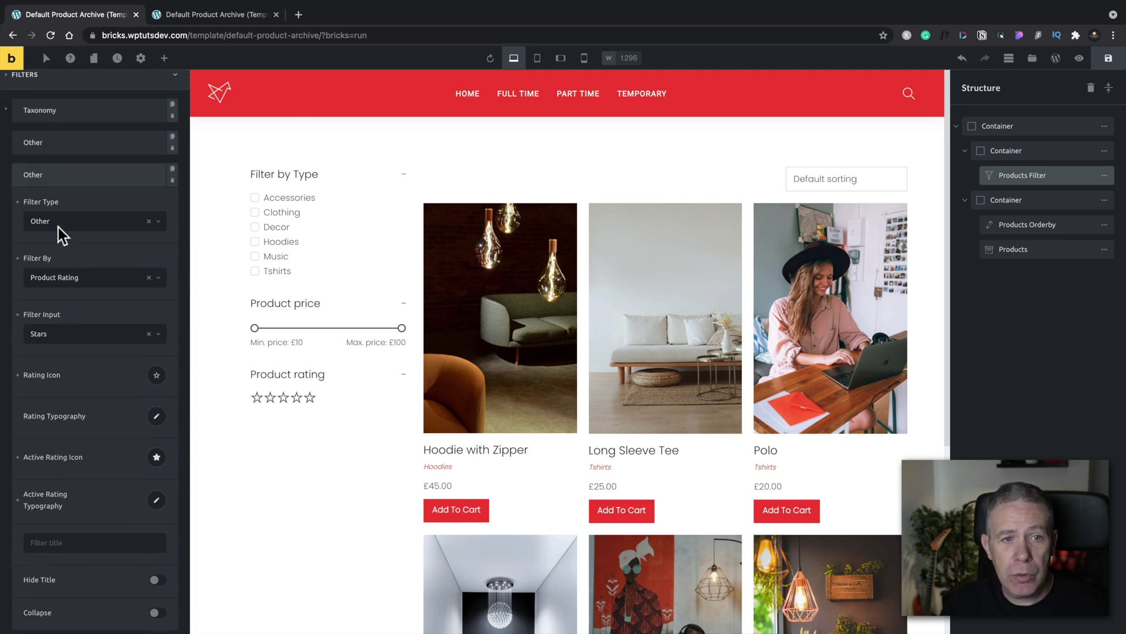
pyautogui.click(43, 176)
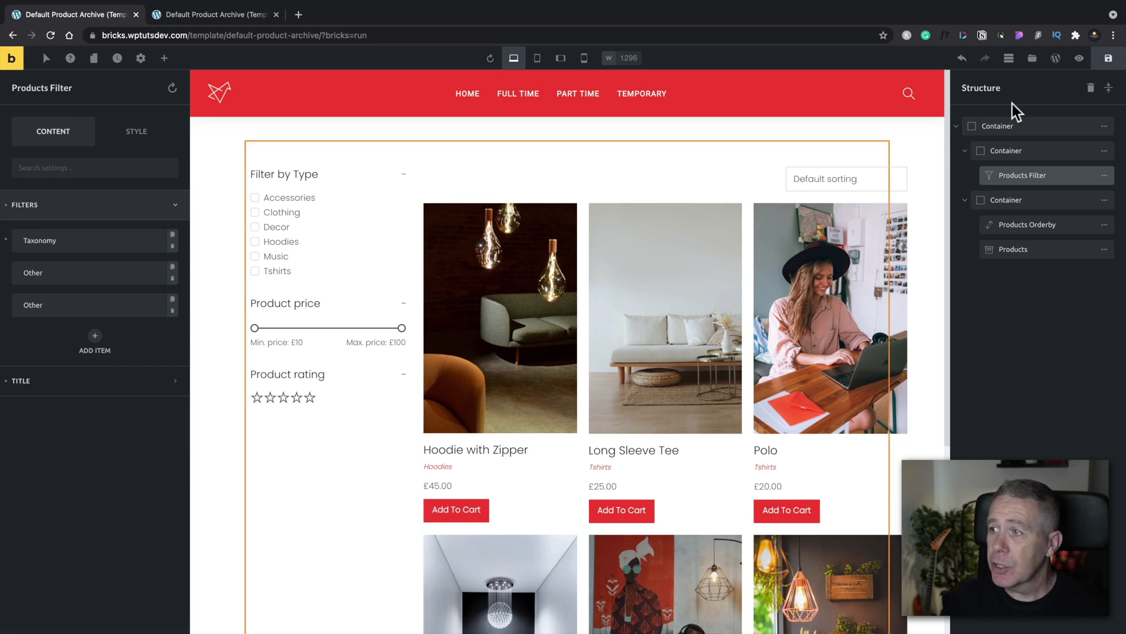
# - Save, preview, and test the filters with an £18 minimum price and 3-star rating
pyautogui.click(1111, 65)
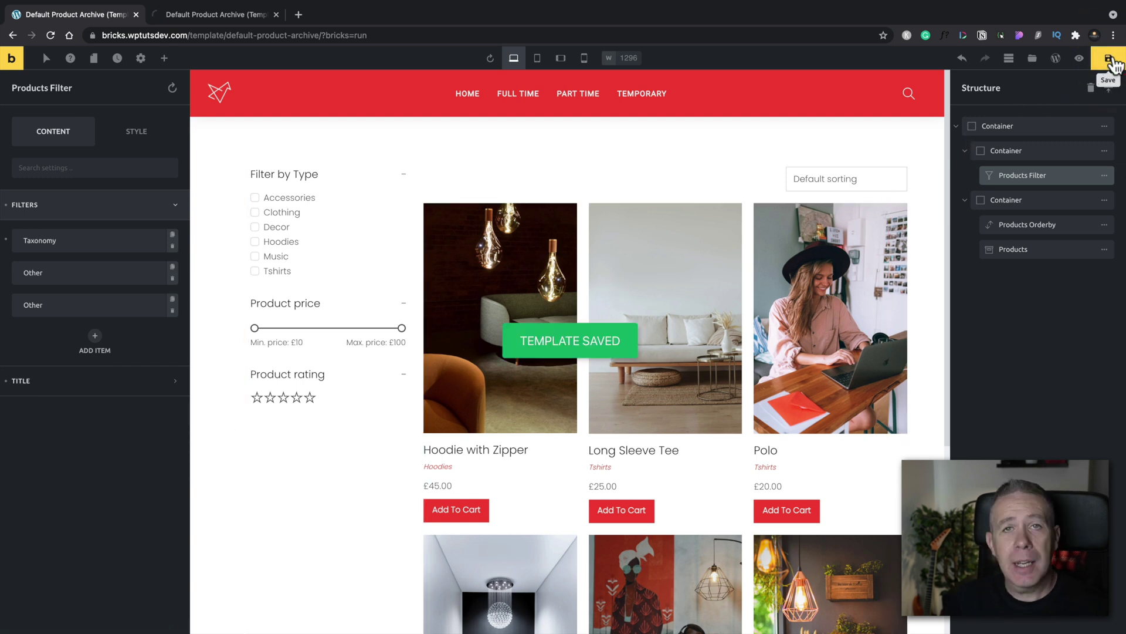
pyautogui.click(1079, 58)
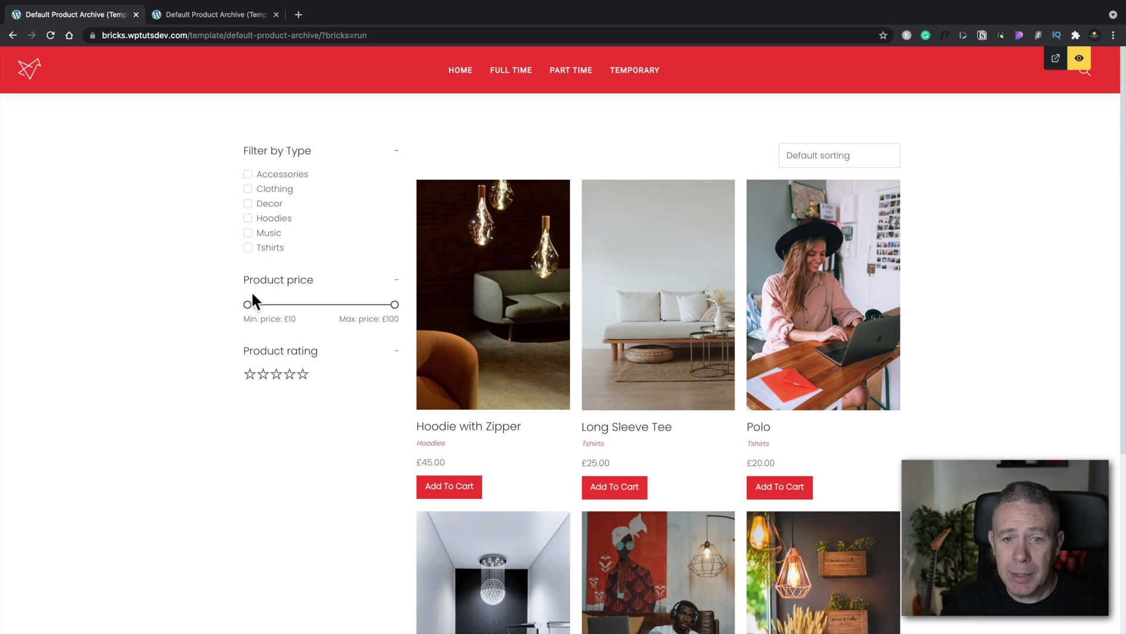
pyautogui.moveTo(248, 304); pyautogui.dragTo(261, 315)
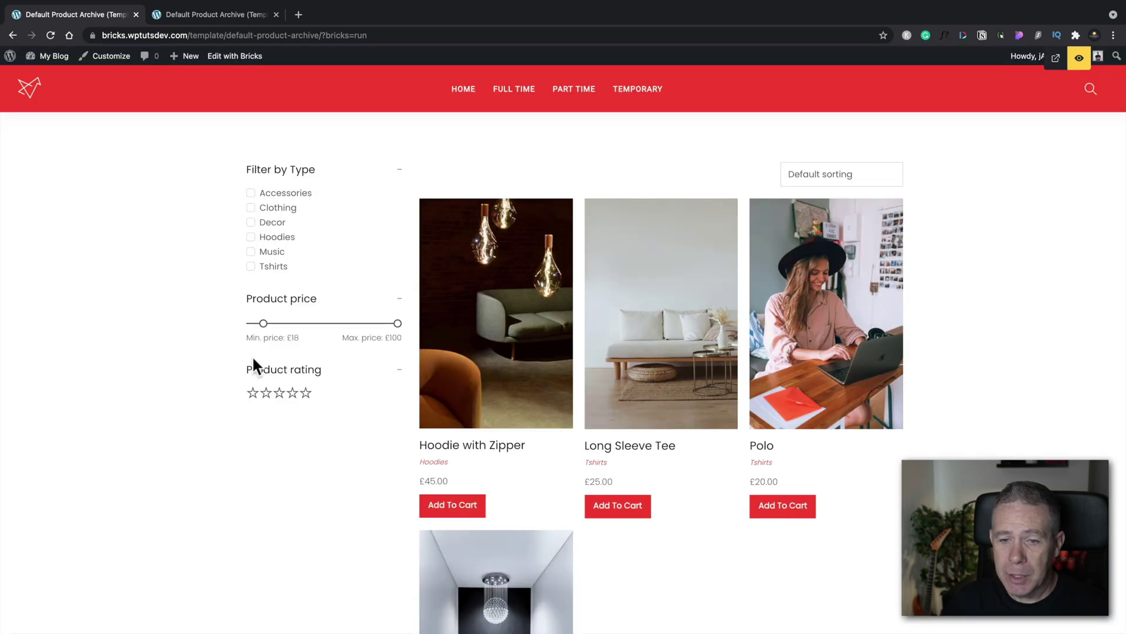
pyautogui.scroll(-3, 252, 354)
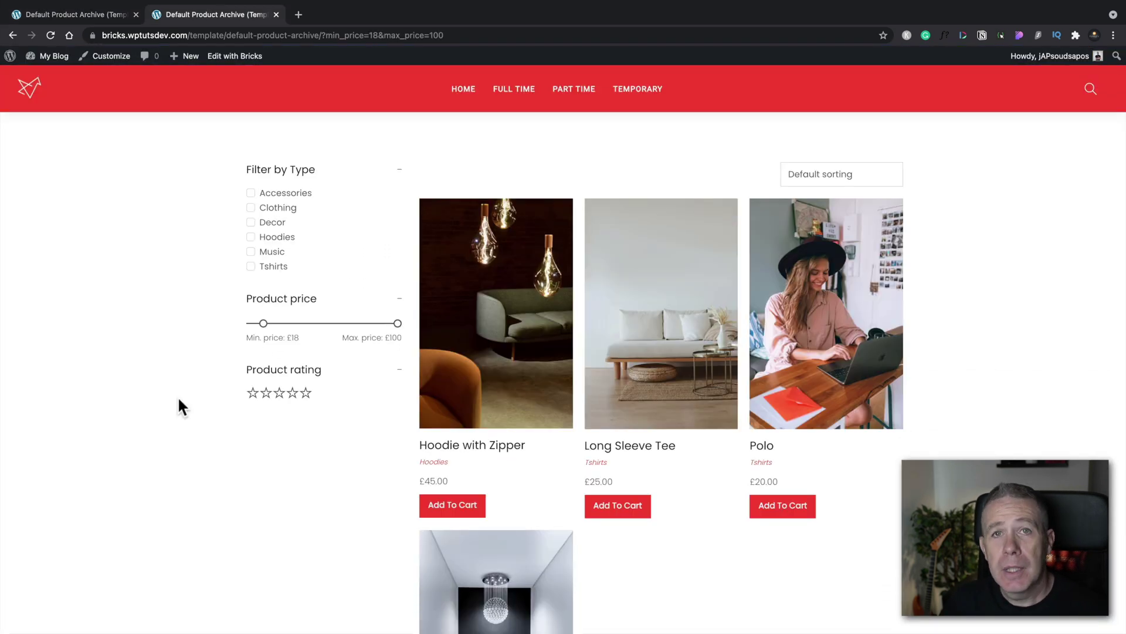
pyautogui.click(280, 393)
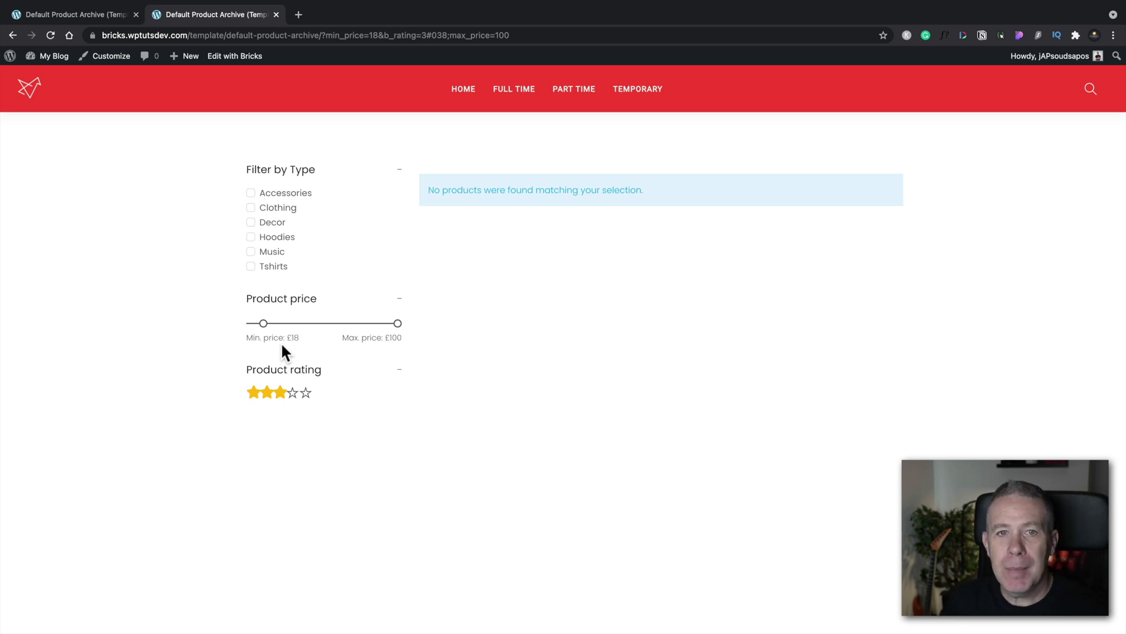
pyautogui.click(102, 16)
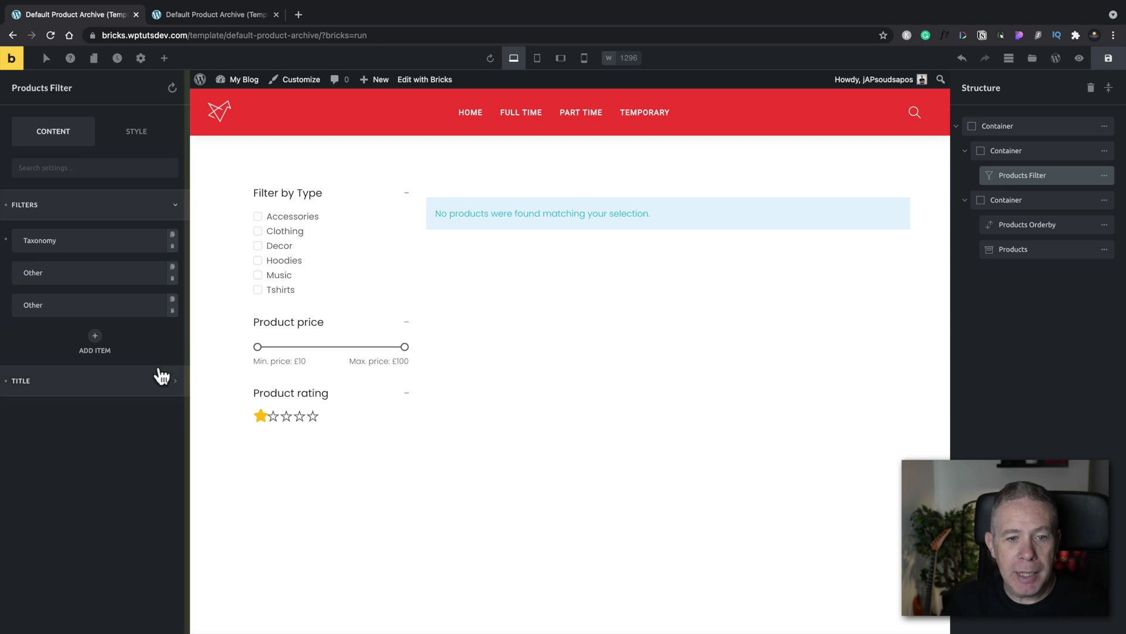
# - Add a fourth filter item to the Products Filter and move it to the bottom
pyautogui.click(95, 335)
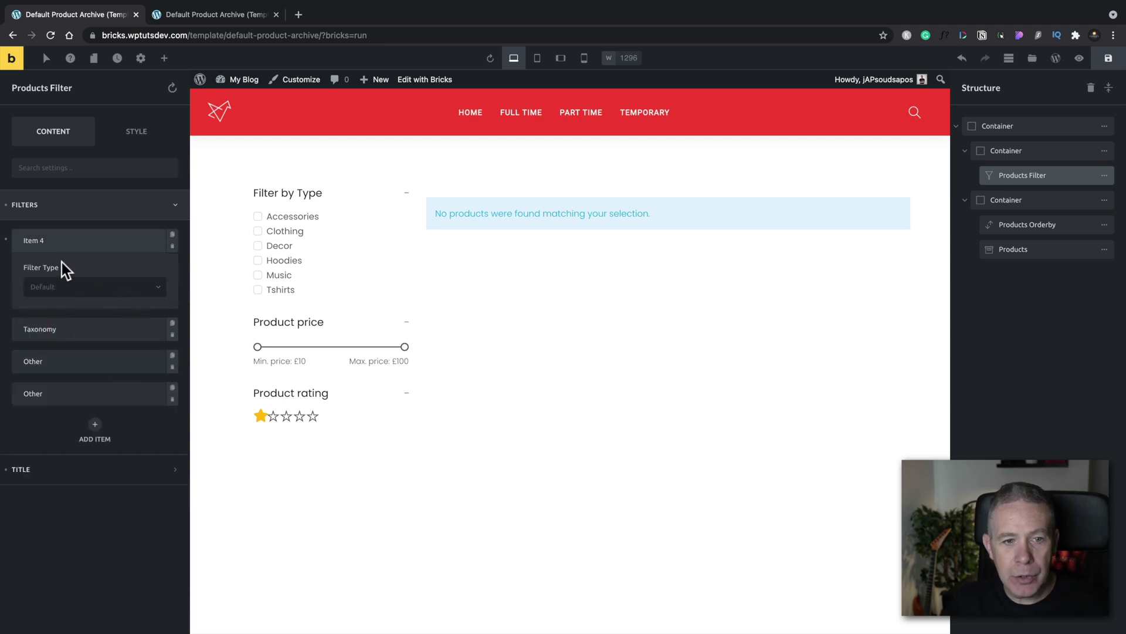
pyautogui.moveTo(103, 241); pyautogui.dragTo(101, 397)
pyautogui.click(50, 243)
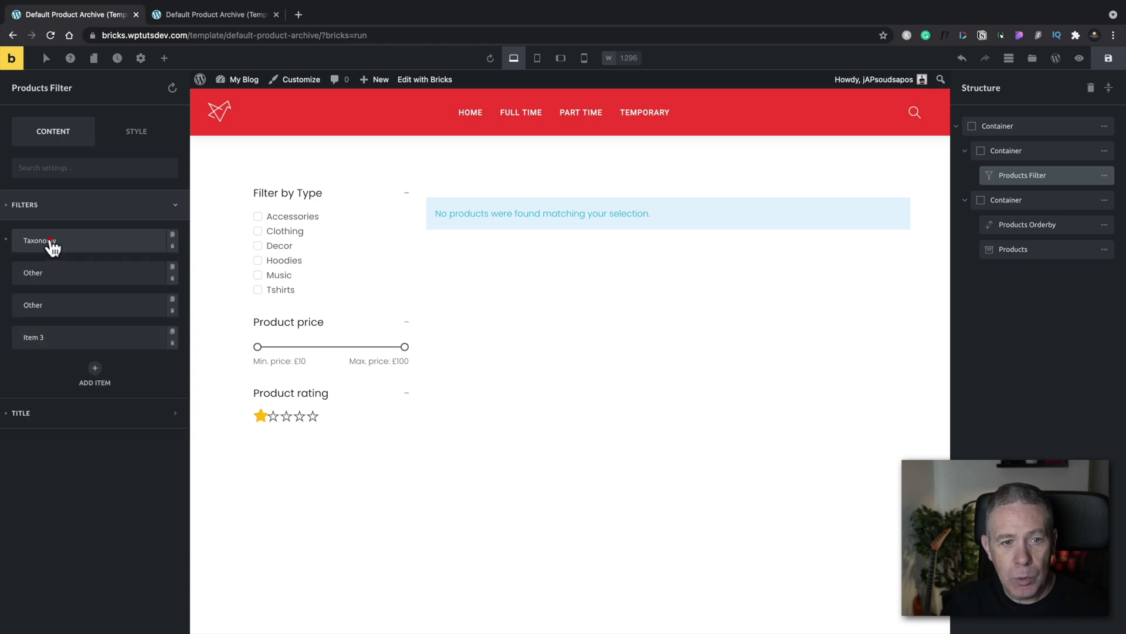
# - Set the new filter's type to Other, filtering by Reset Filters
pyautogui.click(45, 335)
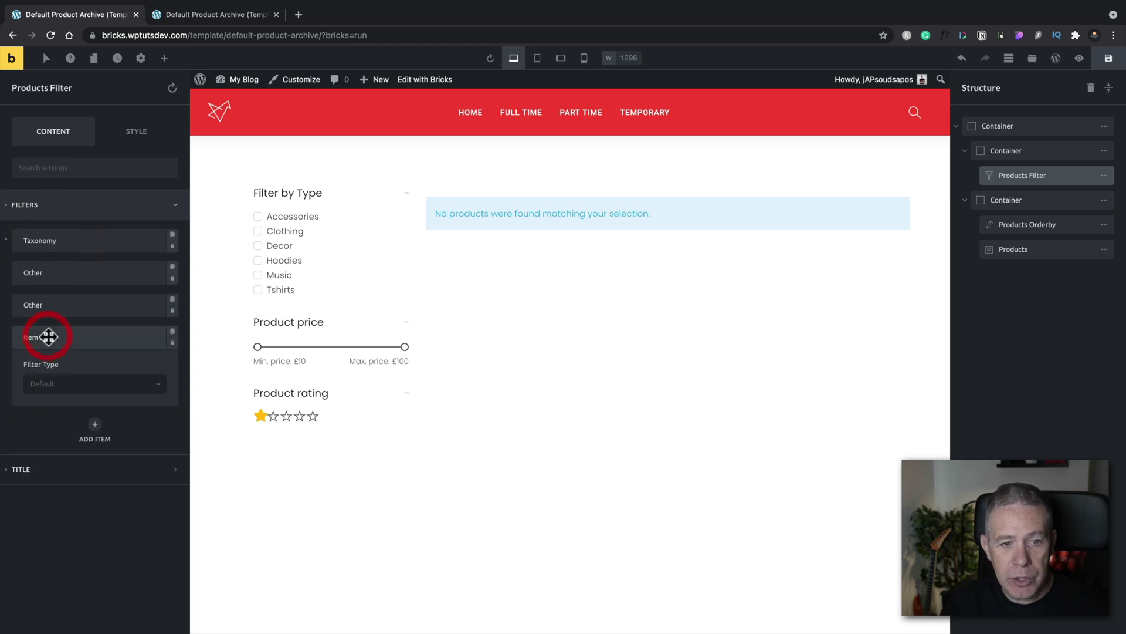
pyautogui.click(75, 388)
pyautogui.click(48, 437)
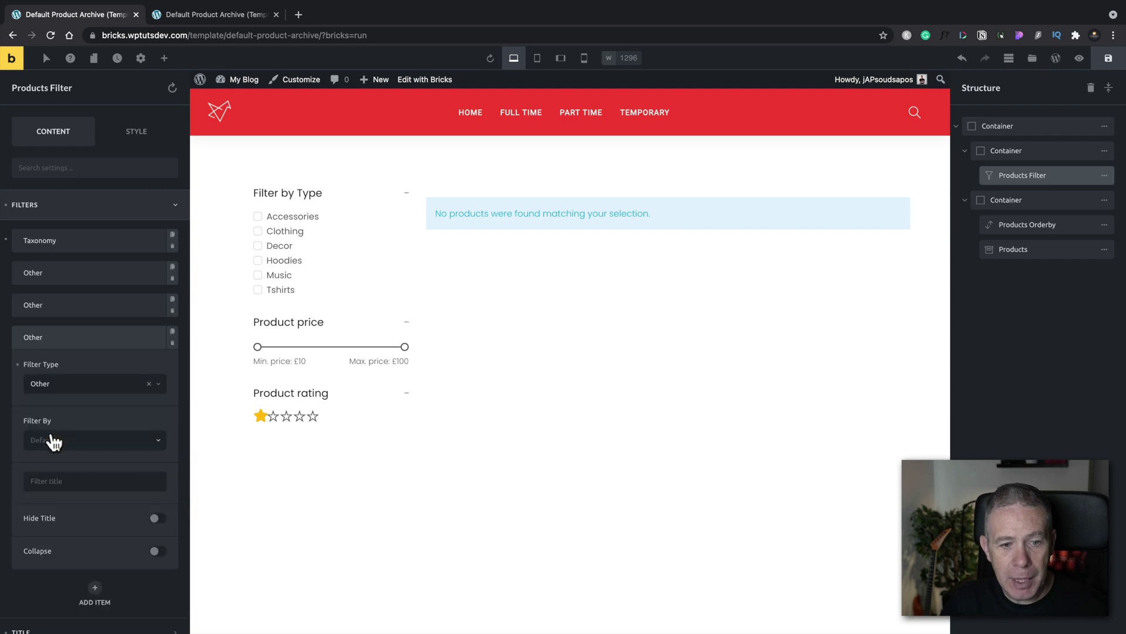
pyautogui.click(75, 447)
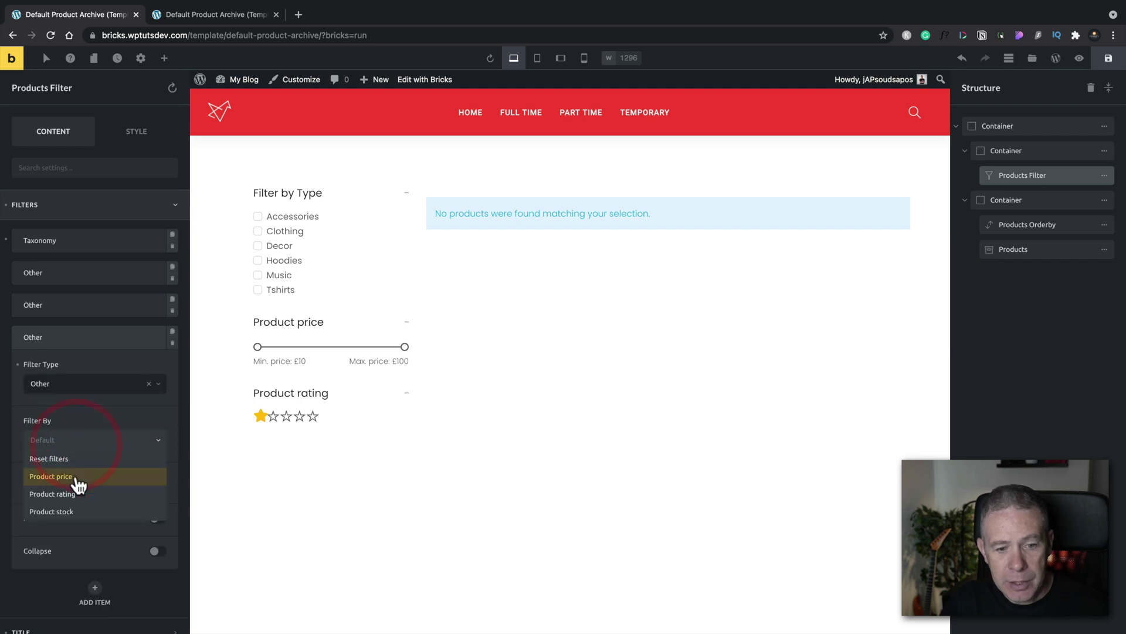
pyautogui.click(80, 462)
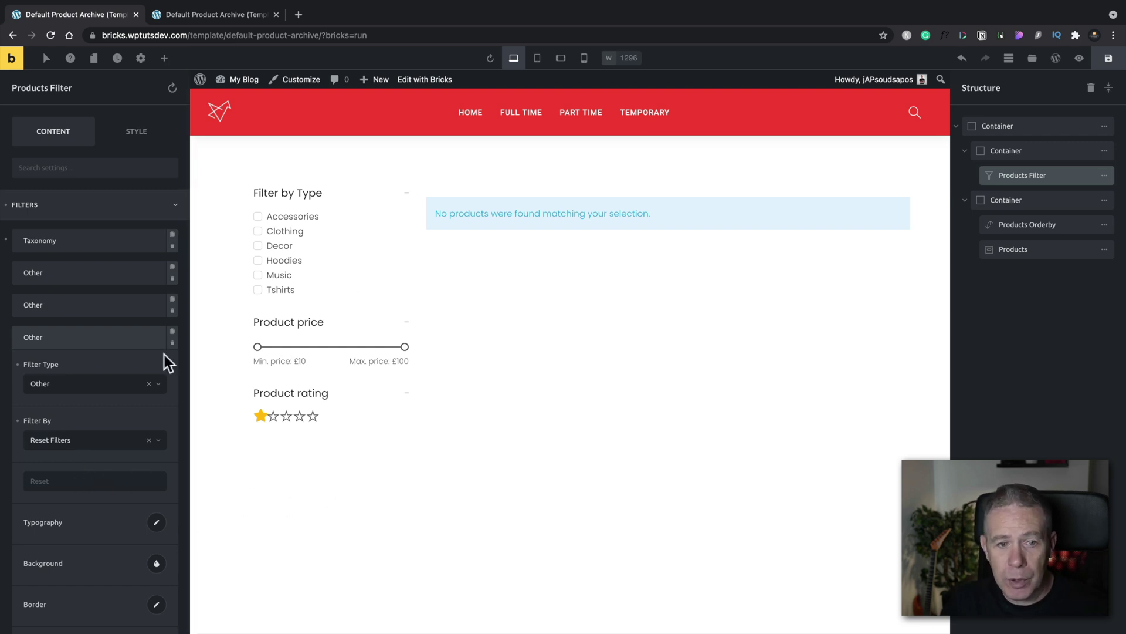
pyautogui.click(55, 336)
pyautogui.click(56, 336)
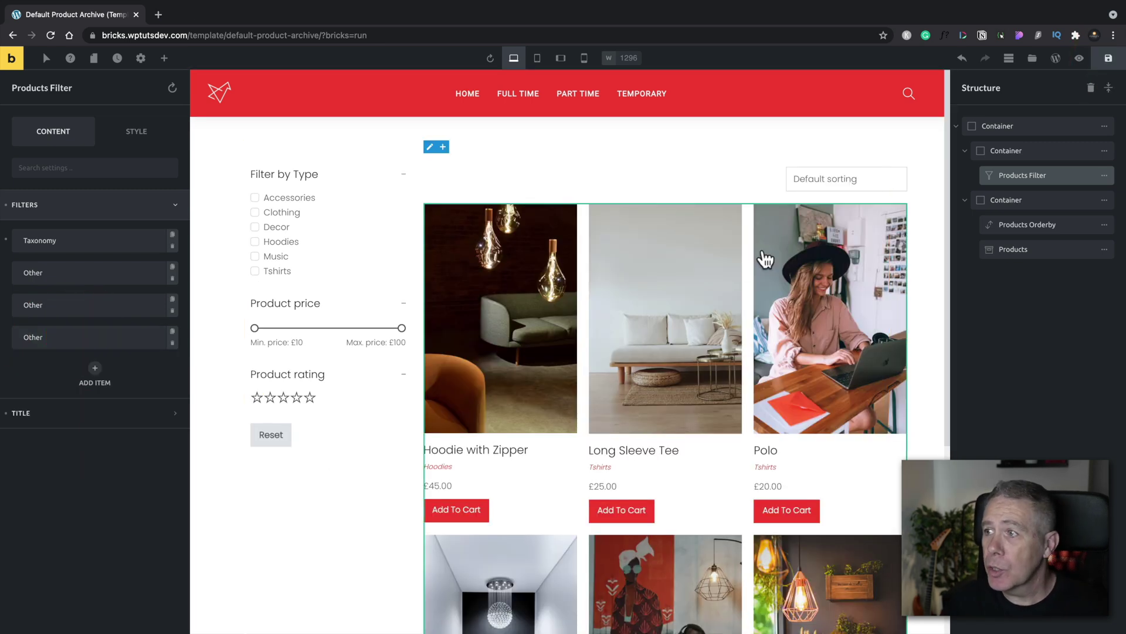
# - Save the template, apply a 4-star rating filter in preview, then clear it with Reset
pyautogui.click(1108, 59)
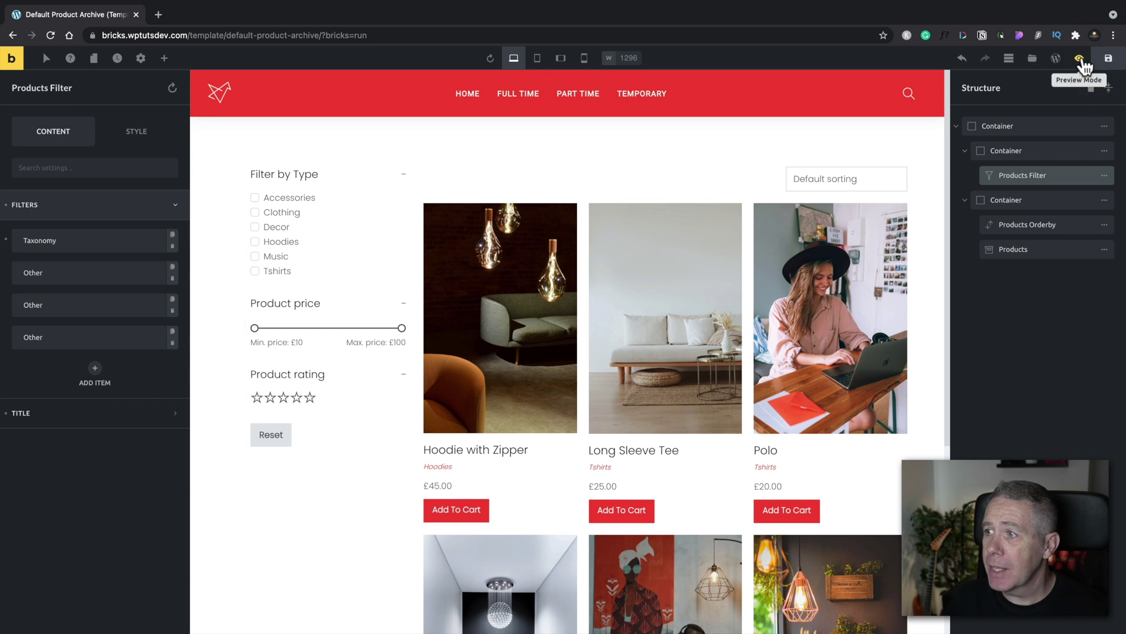
pyautogui.click(1080, 58)
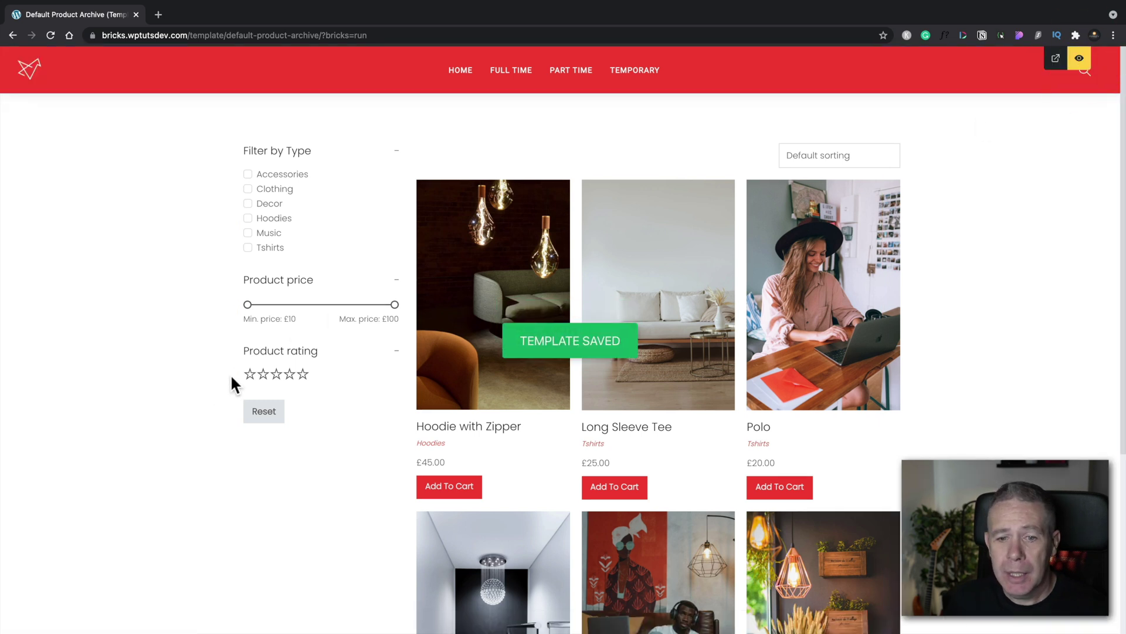
pyautogui.click(289, 375)
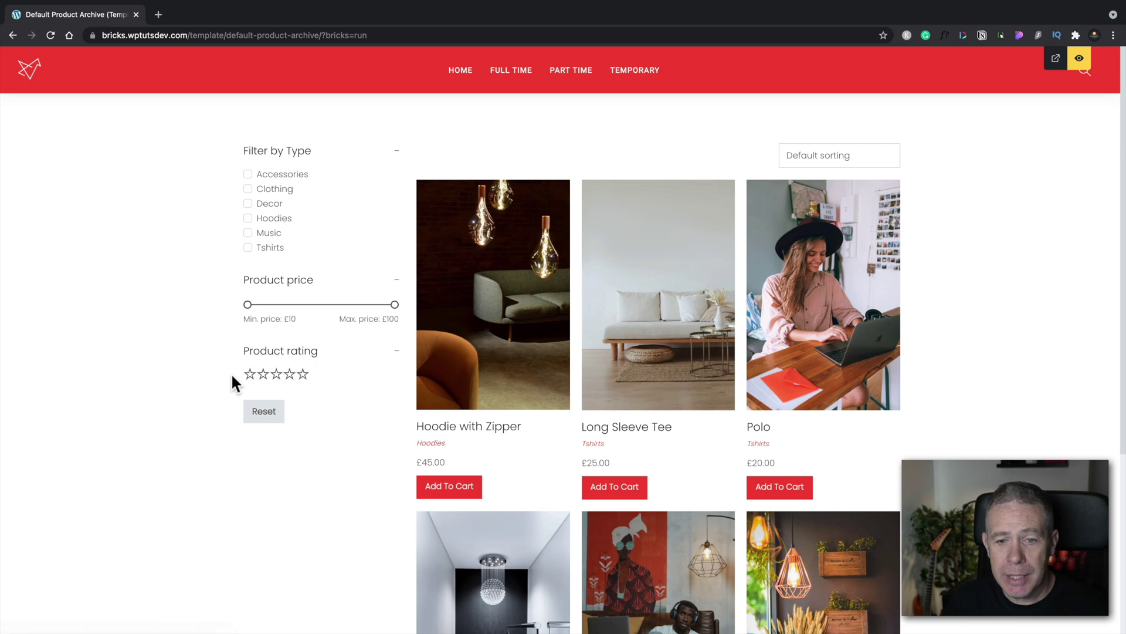
pyautogui.click(292, 375)
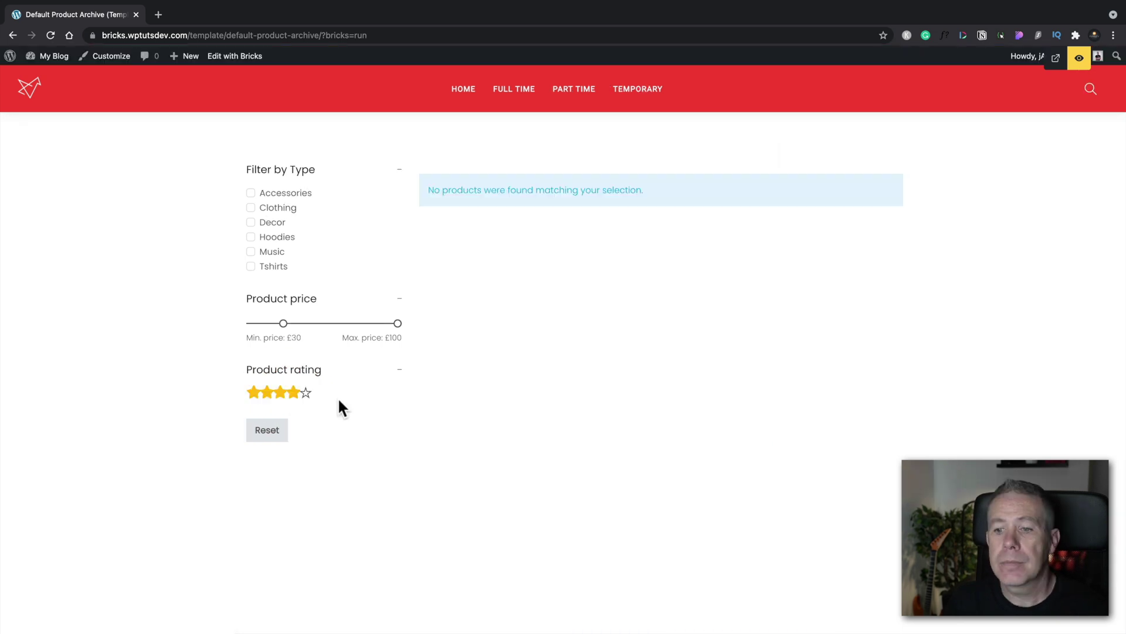
pyautogui.click(276, 426)
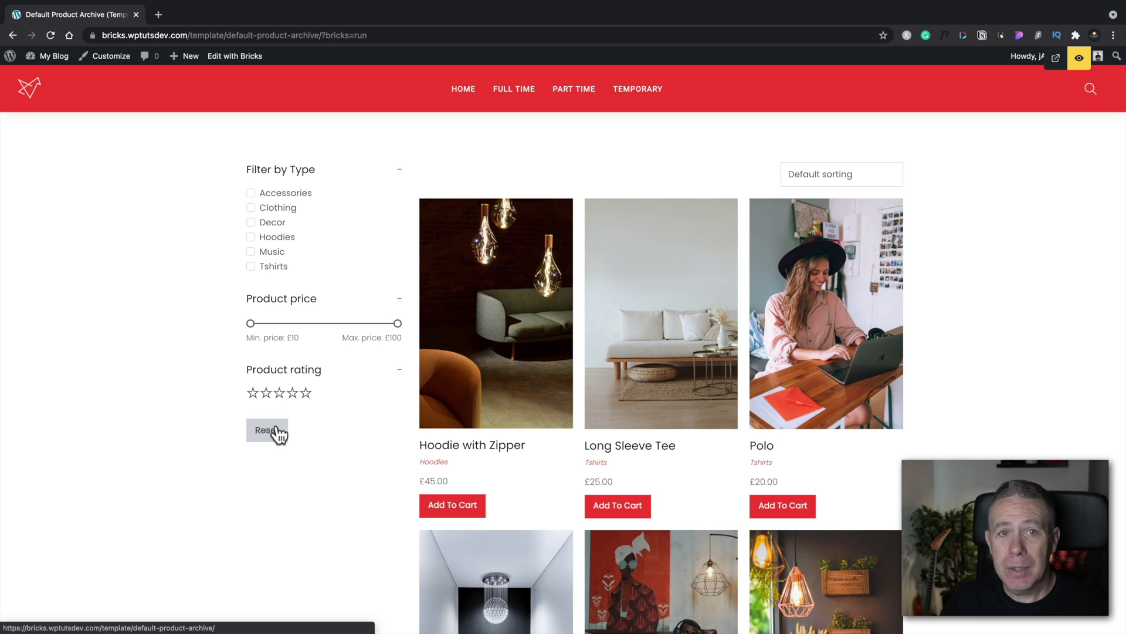
# - Exit the preview back to the Bricks editor for the shop archive template
pyautogui.click(1079, 58)
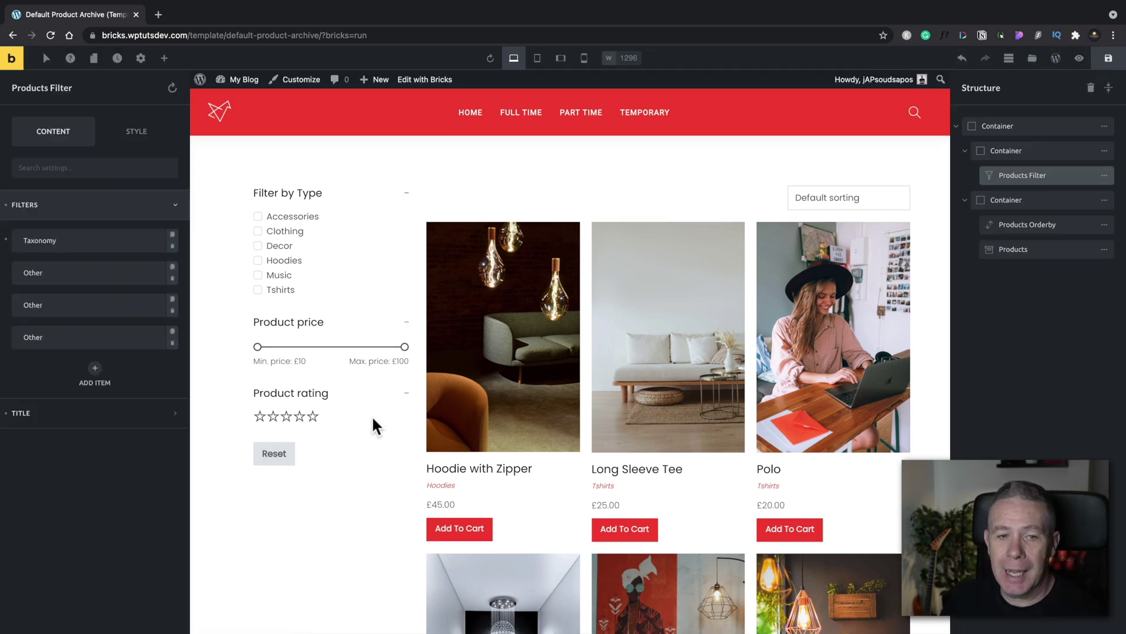